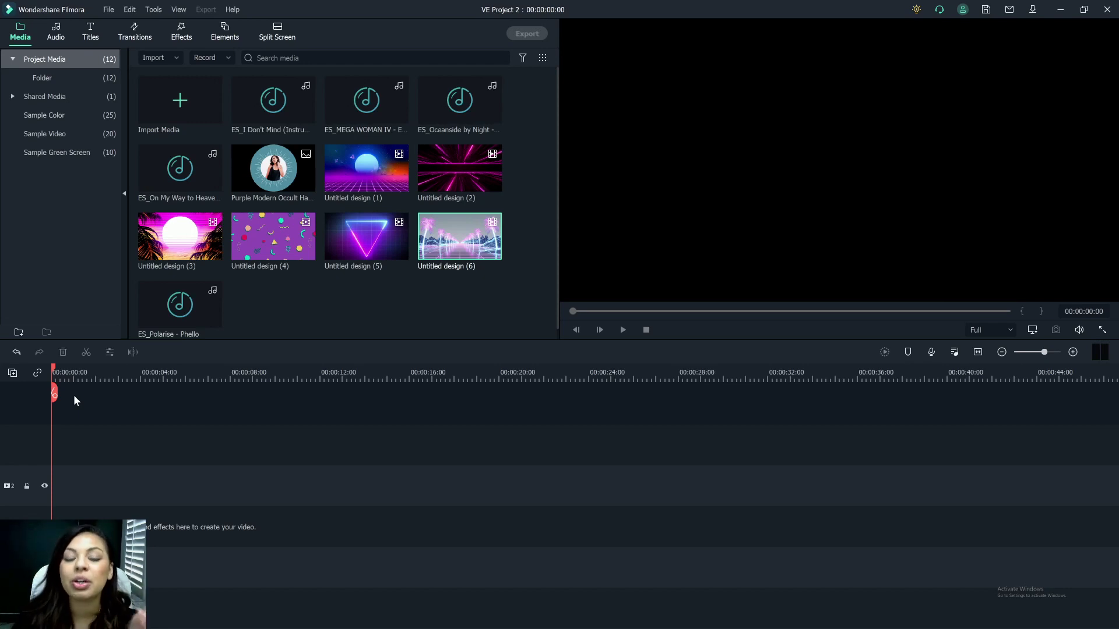
# Place the Untitled design (6) clip at the start of the first video track and preview it.
pyautogui.moveTo(460, 239); pyautogui.dragTo(94, 520)
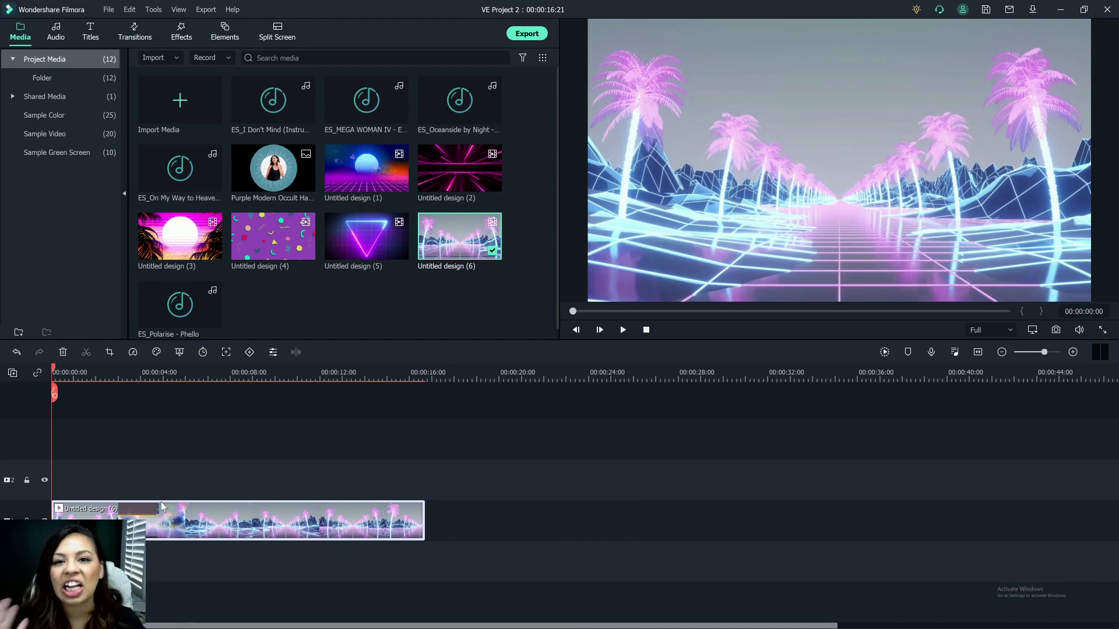
pyautogui.click(622, 330)
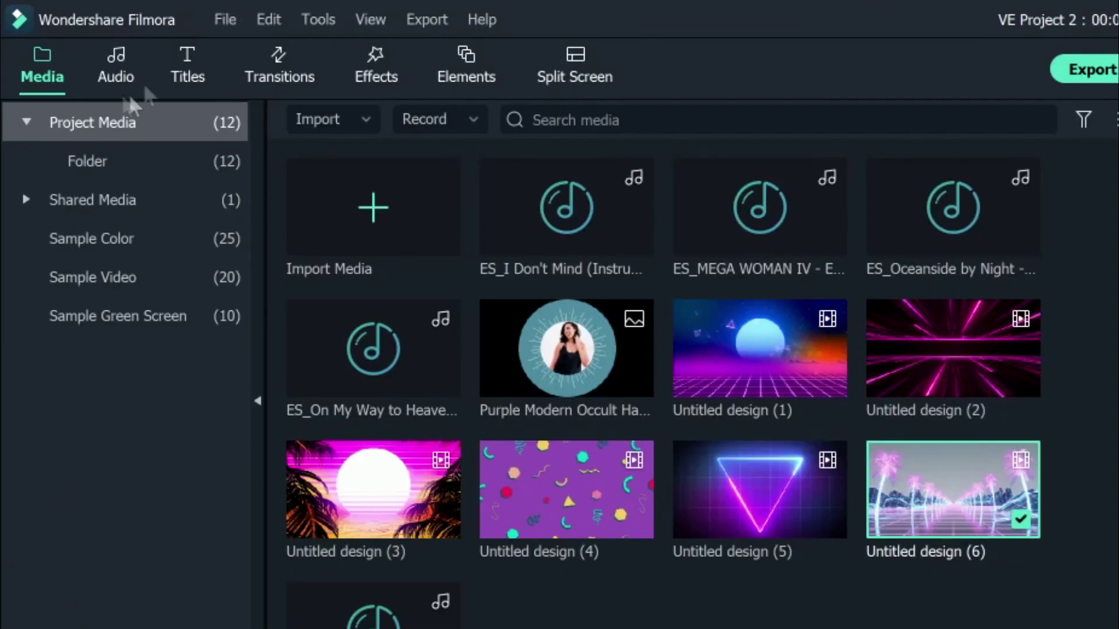
# Add the Bassy Future Intro audio from the favorites to the audio track beneath the video clip.
pyautogui.click(115, 74)
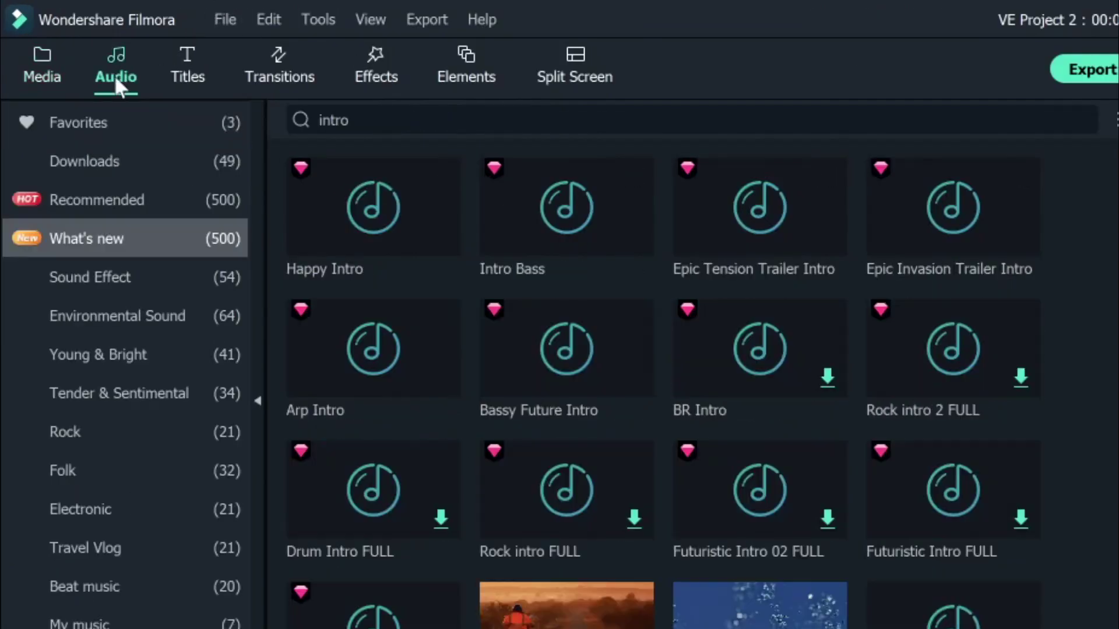
pyautogui.click(348, 120)
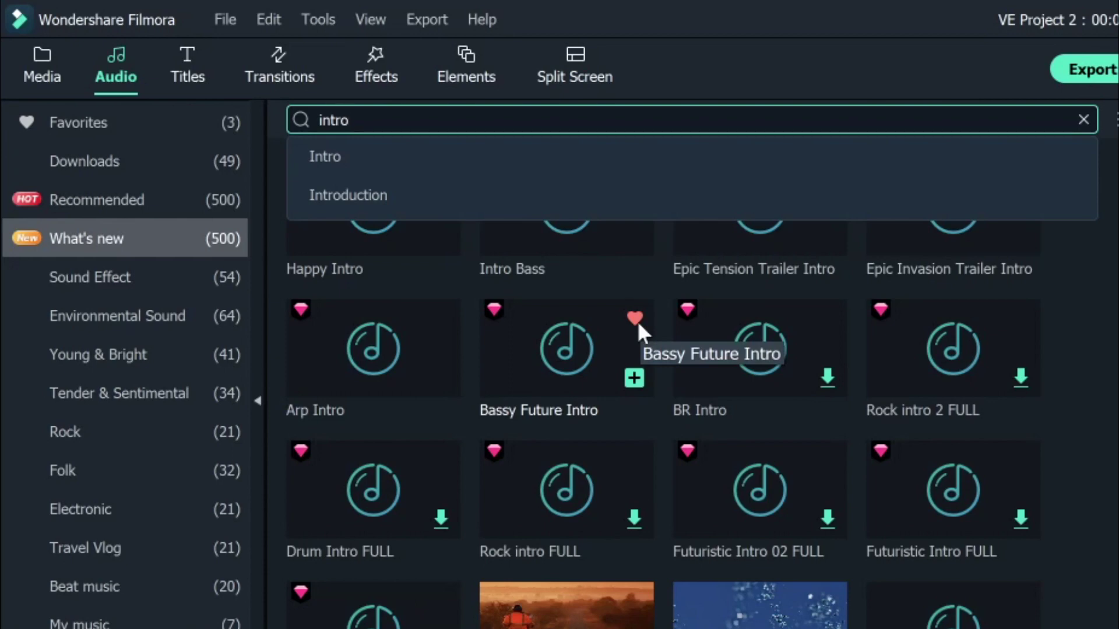
pyautogui.click(112, 128)
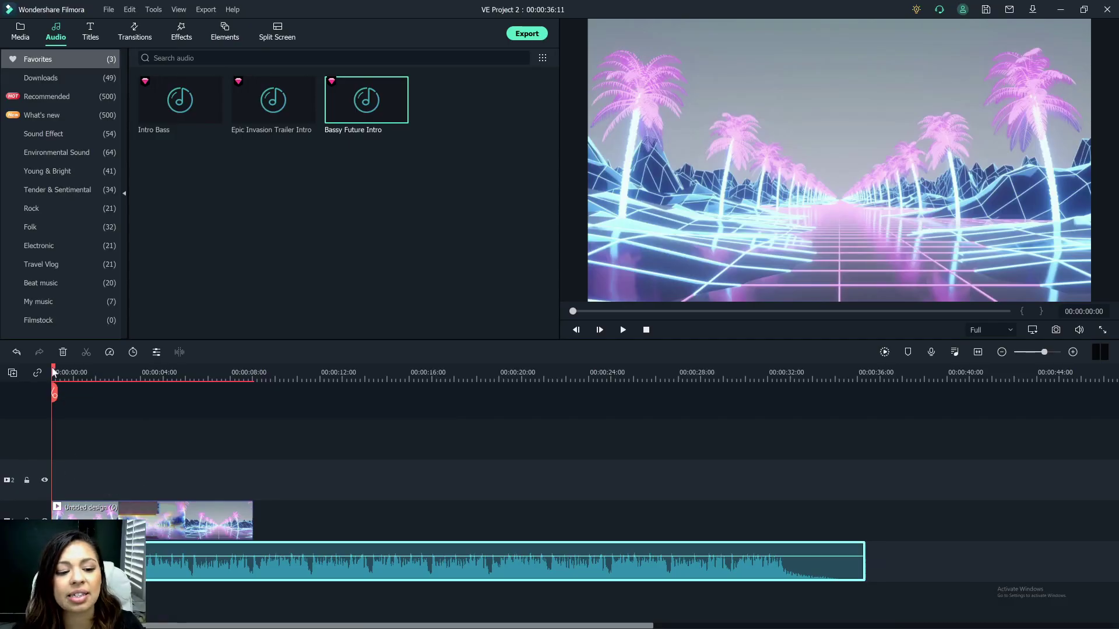
pyautogui.moveTo(55, 389); pyautogui.dragTo(253, 434)
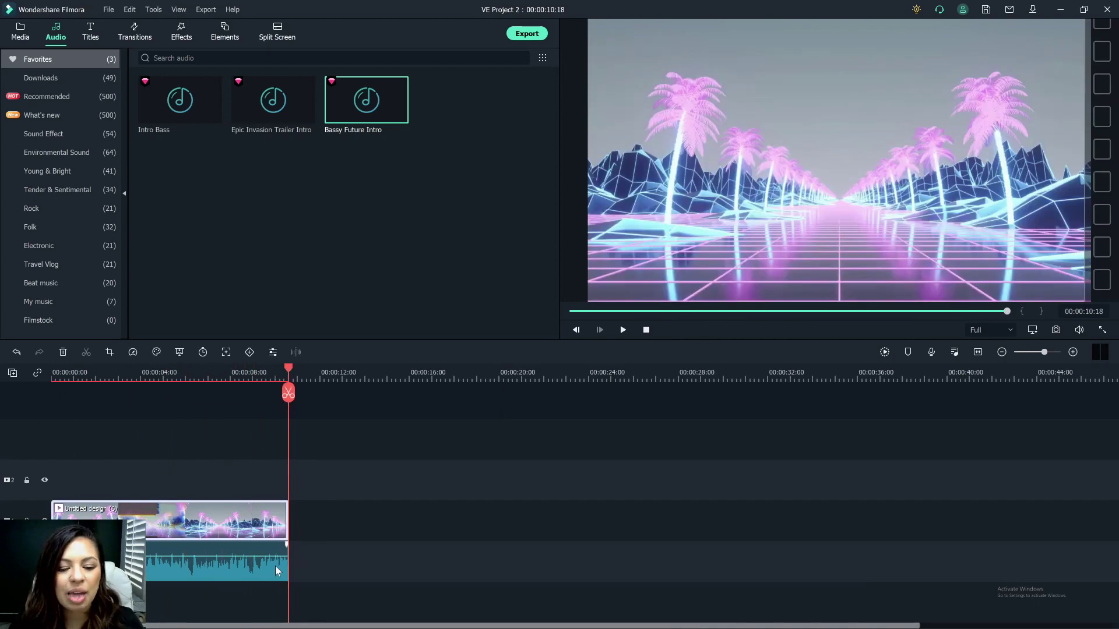
# Apply a 1.67 s fade-out to the audio clip and move the playhead to 00:00:03:00.
pyautogui.doubleClick(275, 565)
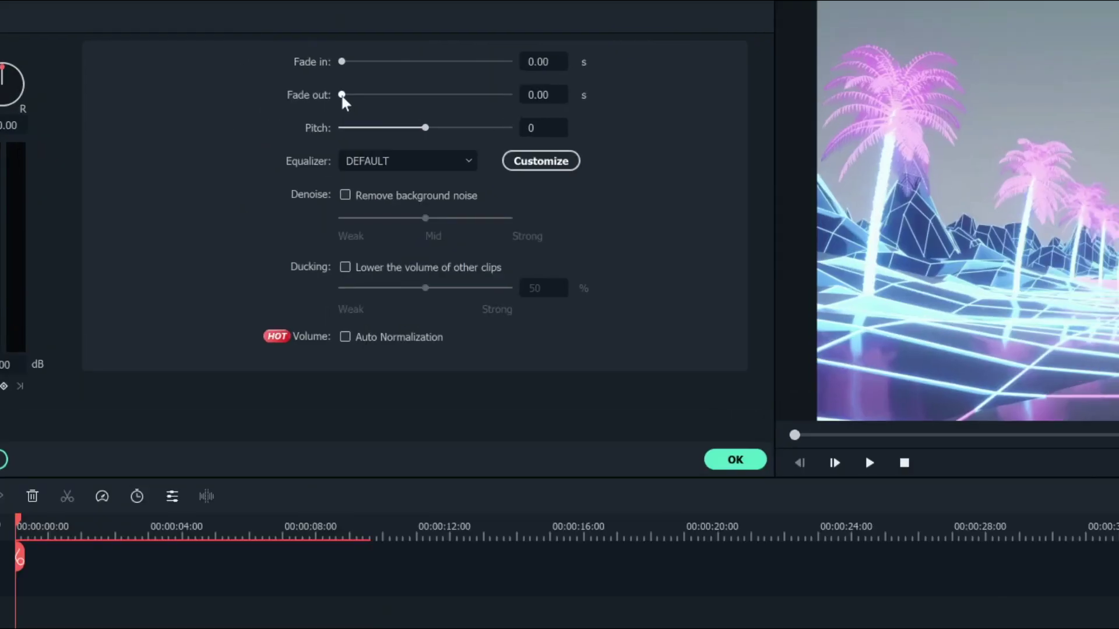
pyautogui.moveTo(354, 101); pyautogui.dragTo(369, 110)
pyautogui.moveTo(18, 522); pyautogui.dragTo(331, 595)
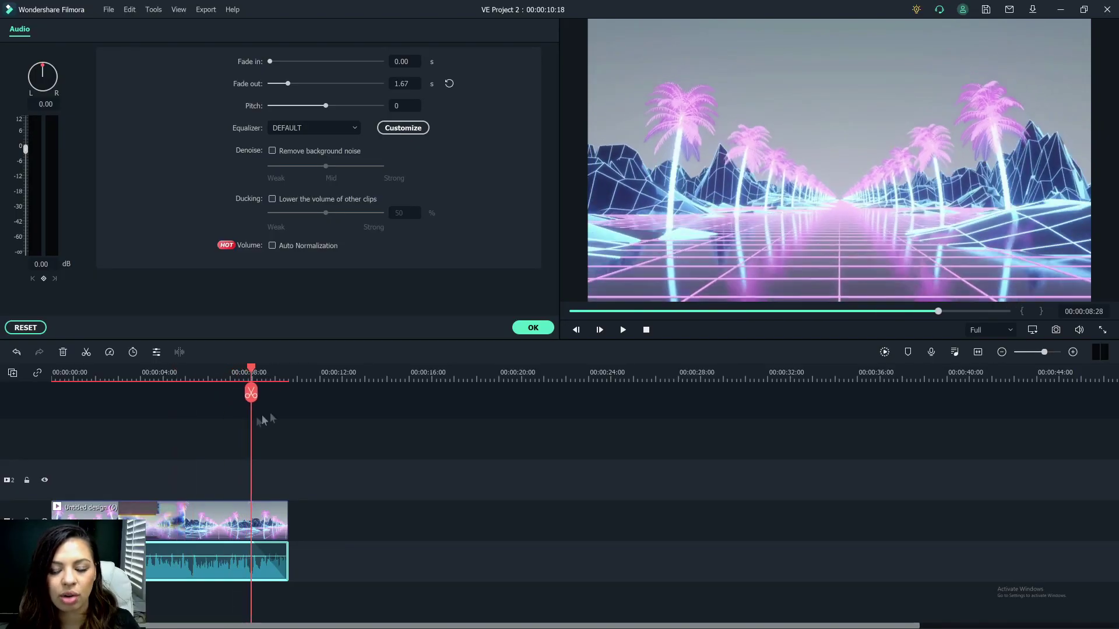
pyautogui.click(624, 331)
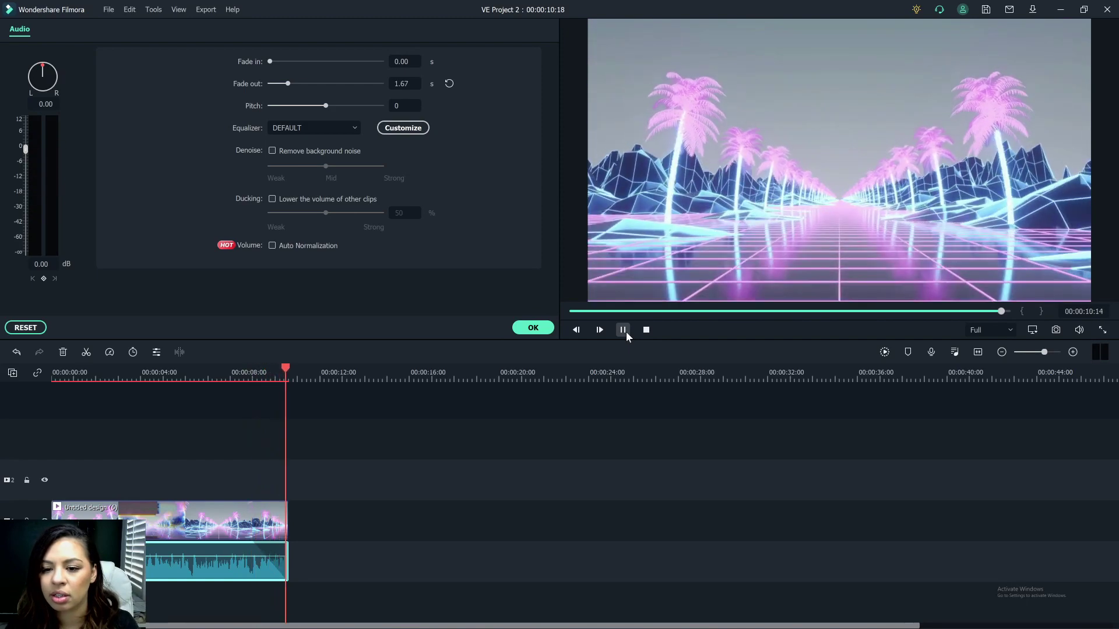
pyautogui.click(623, 331)
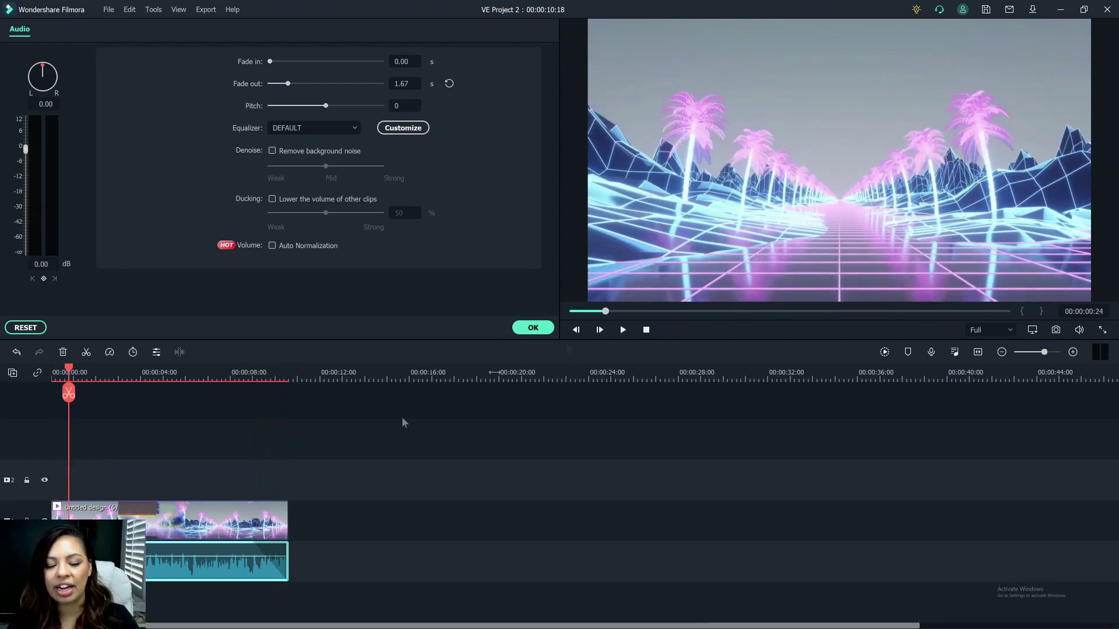
pyautogui.moveTo(69, 371); pyautogui.dragTo(119, 379)
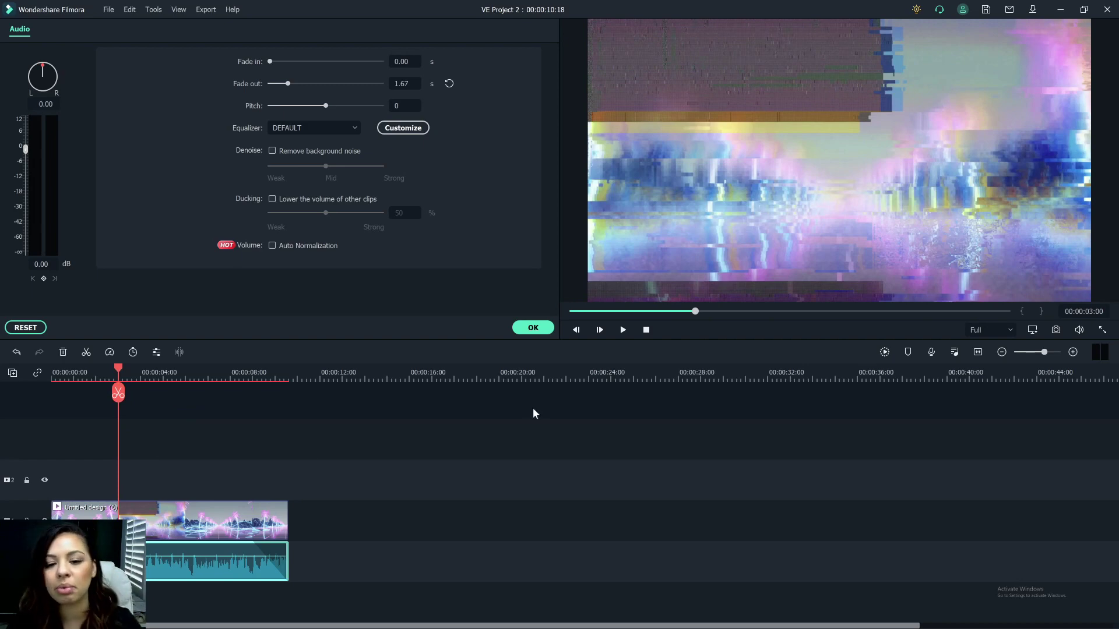
pyautogui.click(531, 328)
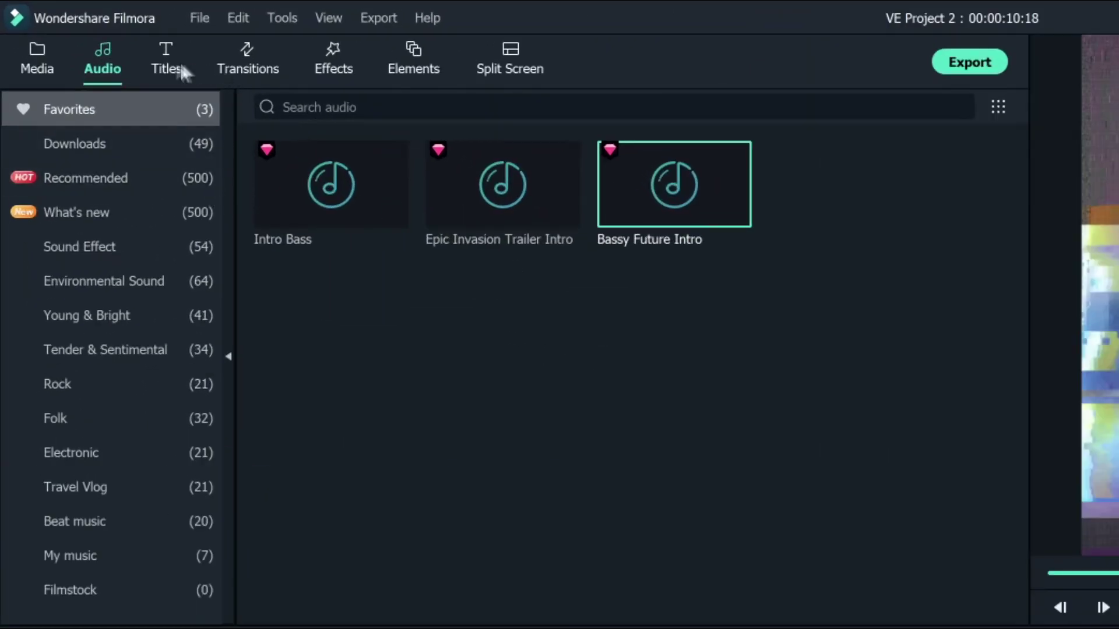
# Clear the title search and browse title categories such as Valentine's Day, Basic, Subtitles, EndScreen and Recommended.
pyautogui.click(169, 68)
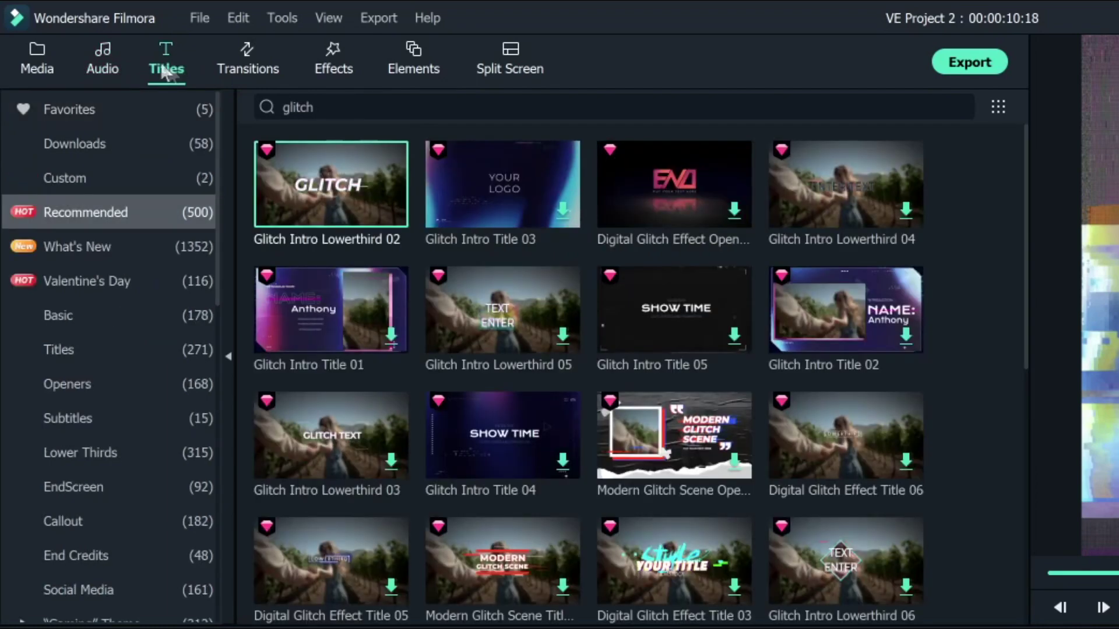
pyautogui.click(298, 107)
pyautogui.hotkey('ctrl', 'a')
pyautogui.press('BackSpace')
pyautogui.click(92, 241)
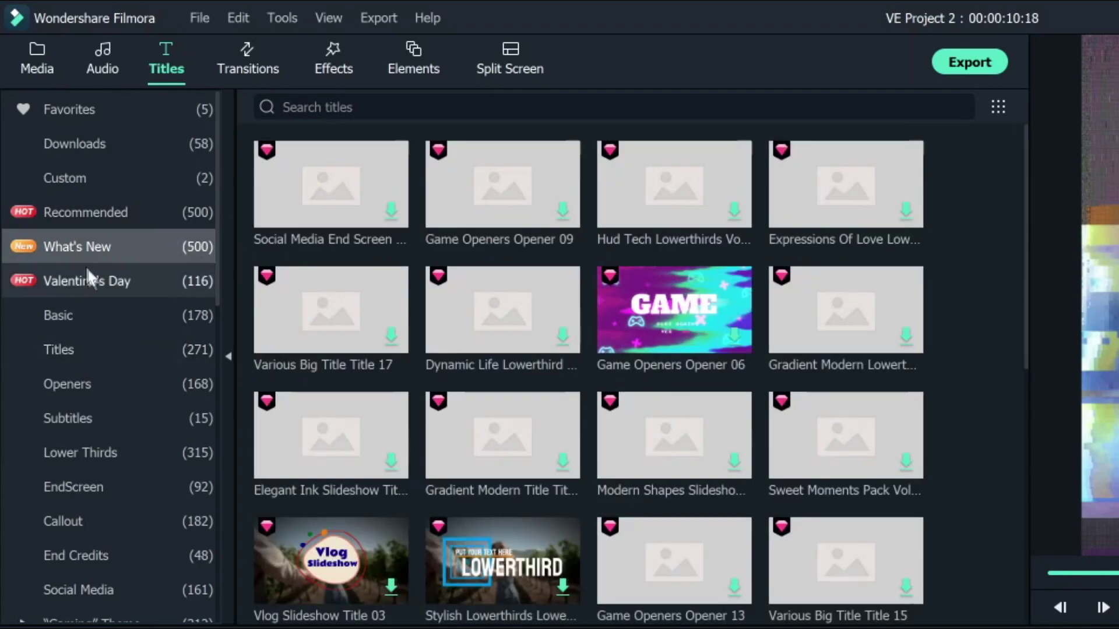
pyautogui.click(110, 217)
pyautogui.click(111, 282)
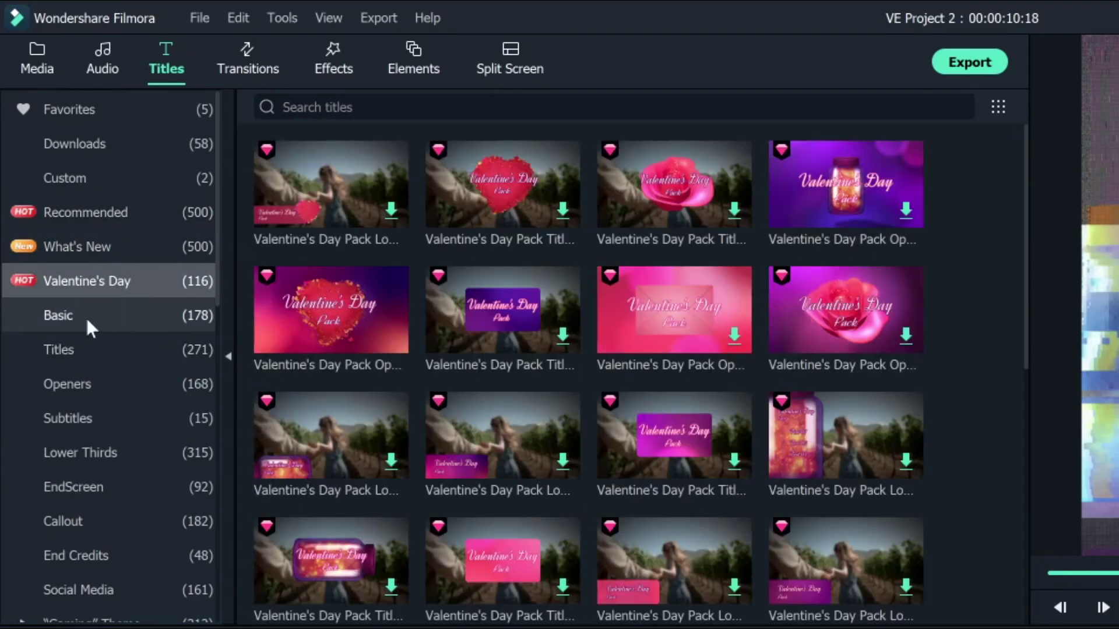
pyautogui.click(85, 316)
pyautogui.click(84, 351)
pyautogui.click(87, 418)
pyautogui.click(94, 479)
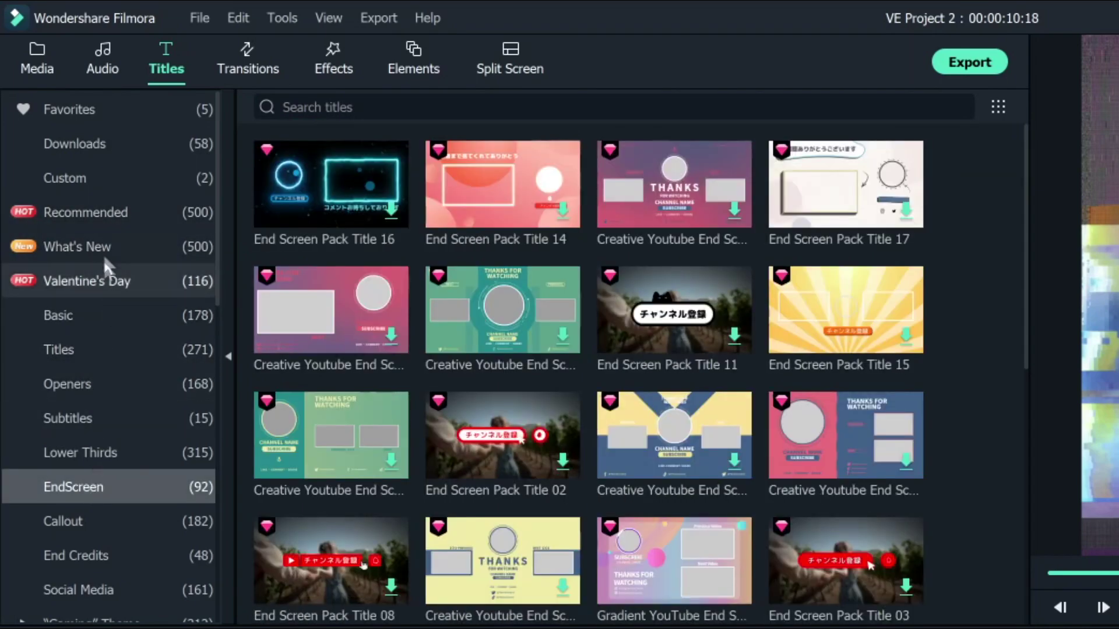
pyautogui.click(130, 216)
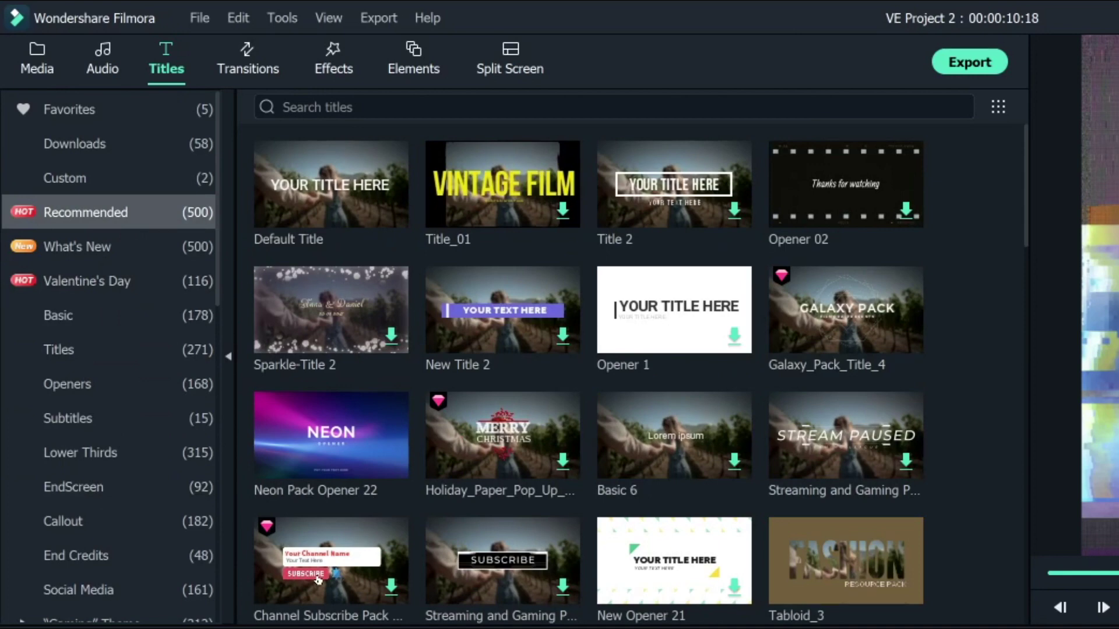
# Search the titles for "glitch" and place Glitch Intro Lowerthird 02 on track 2 at 00:00:03:00.
pyautogui.click(284, 107)
pyautogui.write('glitch')
pyautogui.press('Return')
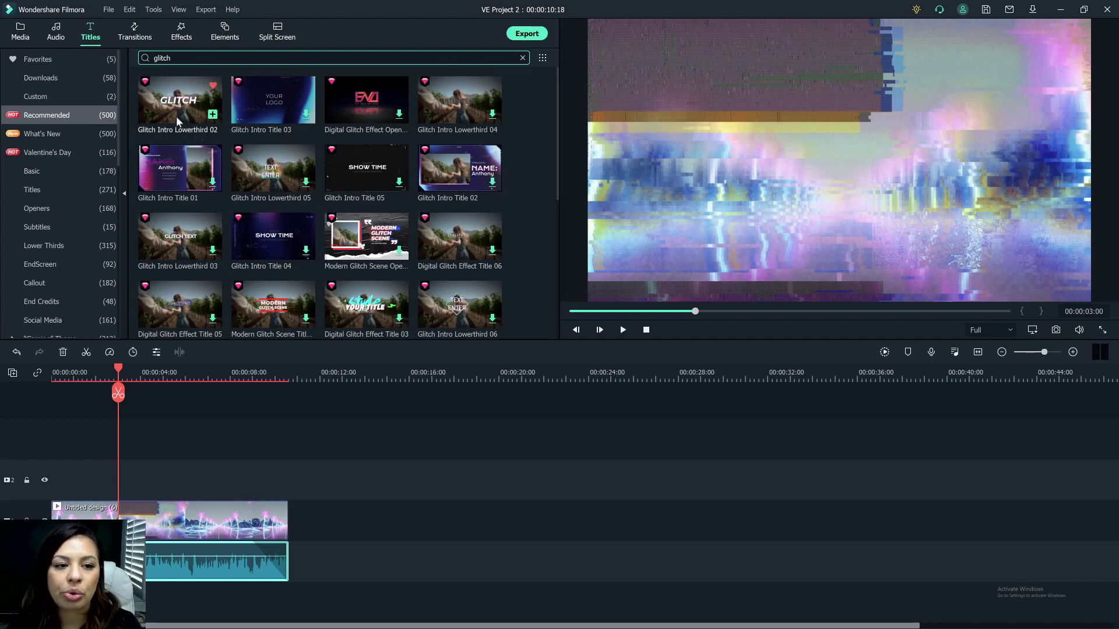
pyautogui.moveTo(176, 117); pyautogui.dragTo(123, 484)
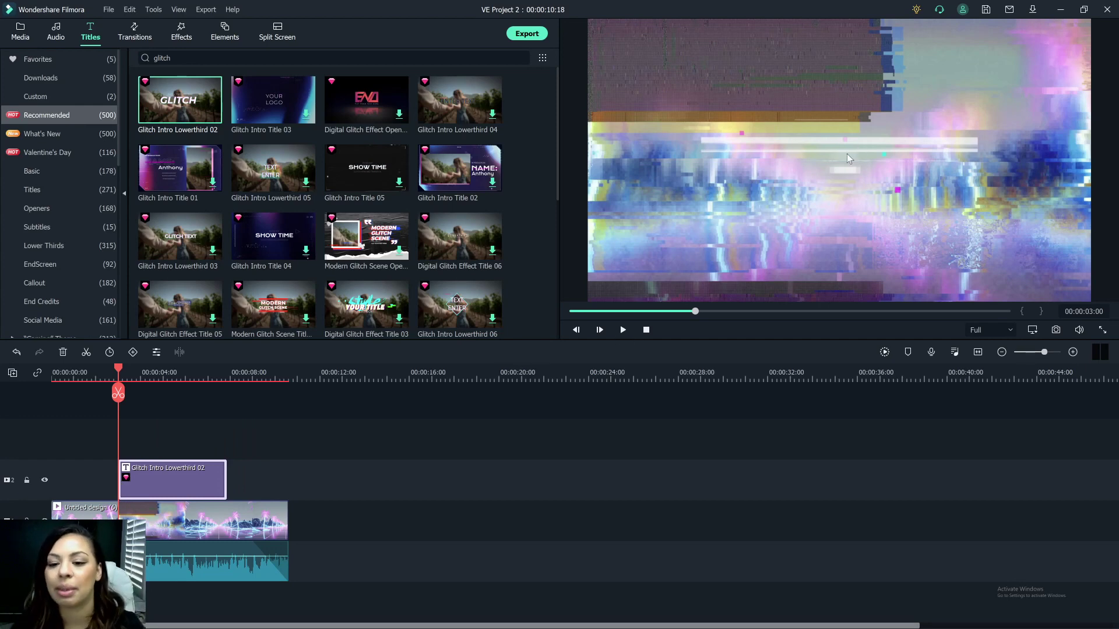
# Preview the glitch title over the video and position the playhead at 00:00:05:26.
pyautogui.click(622, 330)
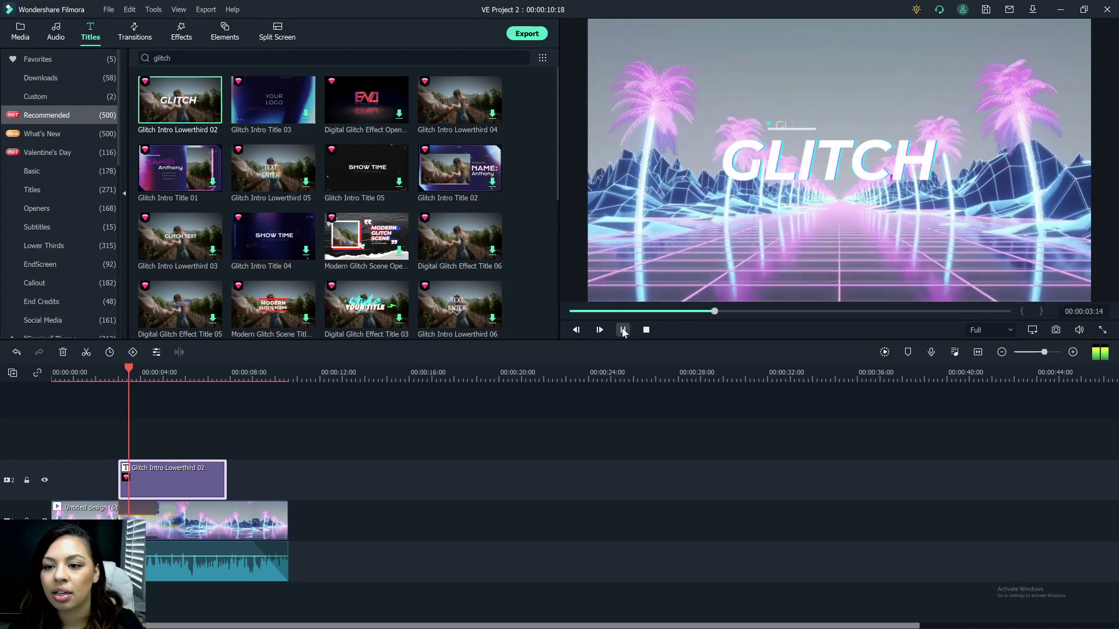
pyautogui.click(623, 330)
pyautogui.moveTo(184, 373); pyautogui.dragTo(183, 373)
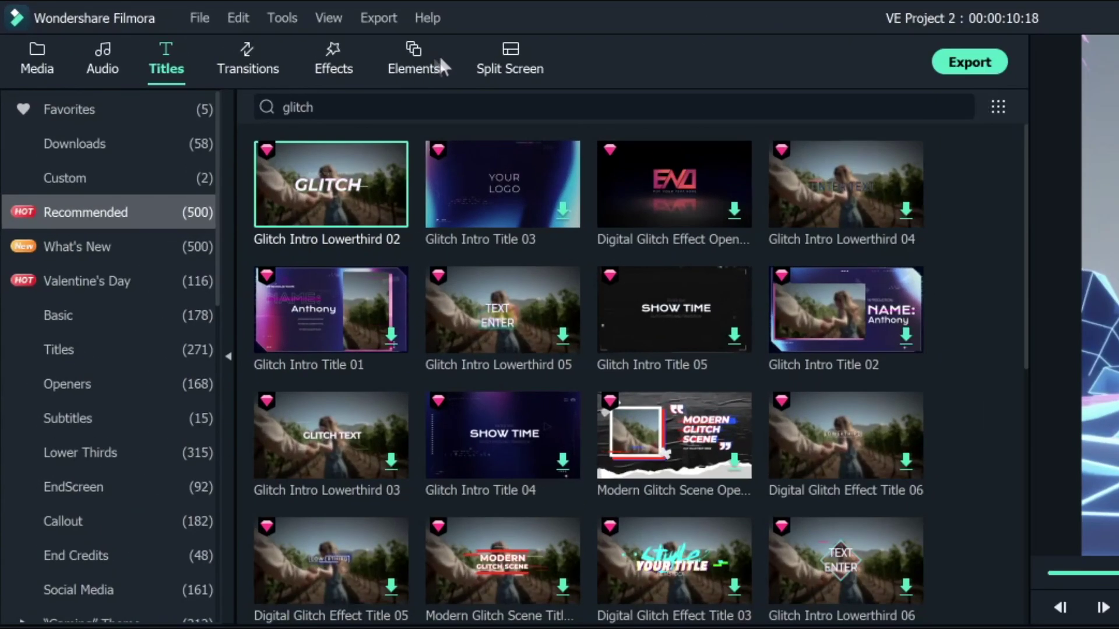
# Clear the element search and browse the What's New, Valentine's Day, Social Media and Recommended elements.
pyautogui.click(224, 32)
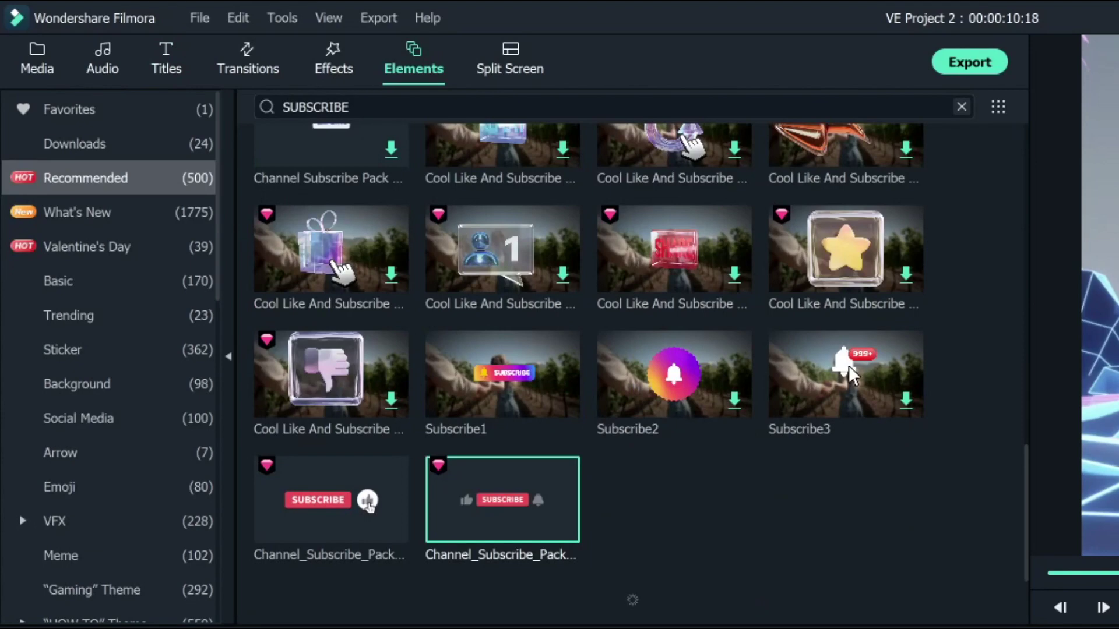
pyautogui.click(351, 107)
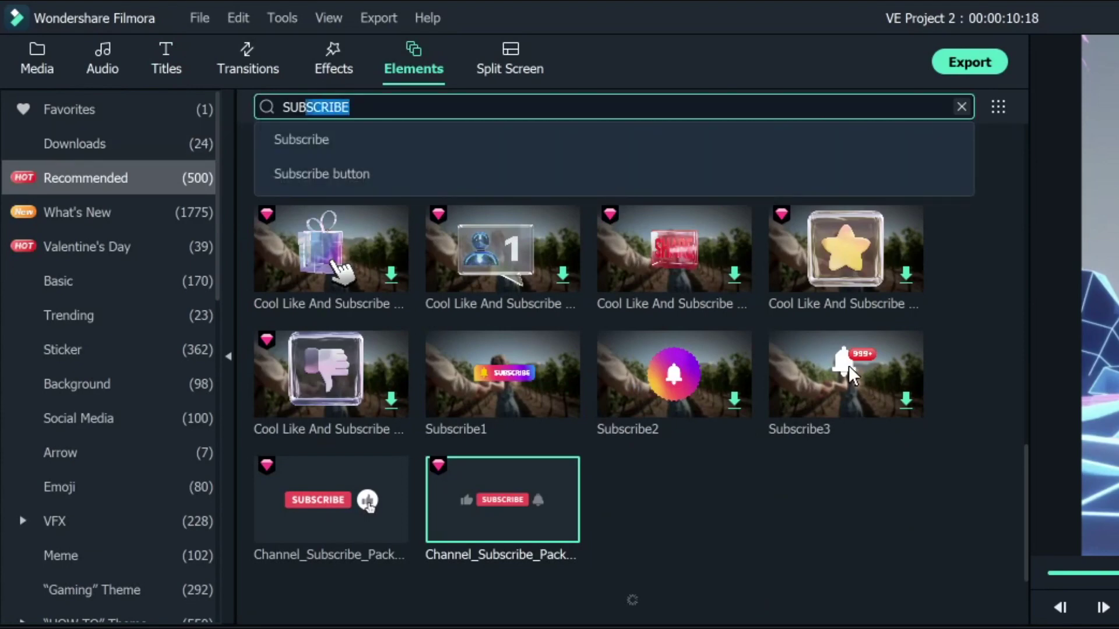
pyautogui.press('BackSpace')
pyautogui.click(77, 212)
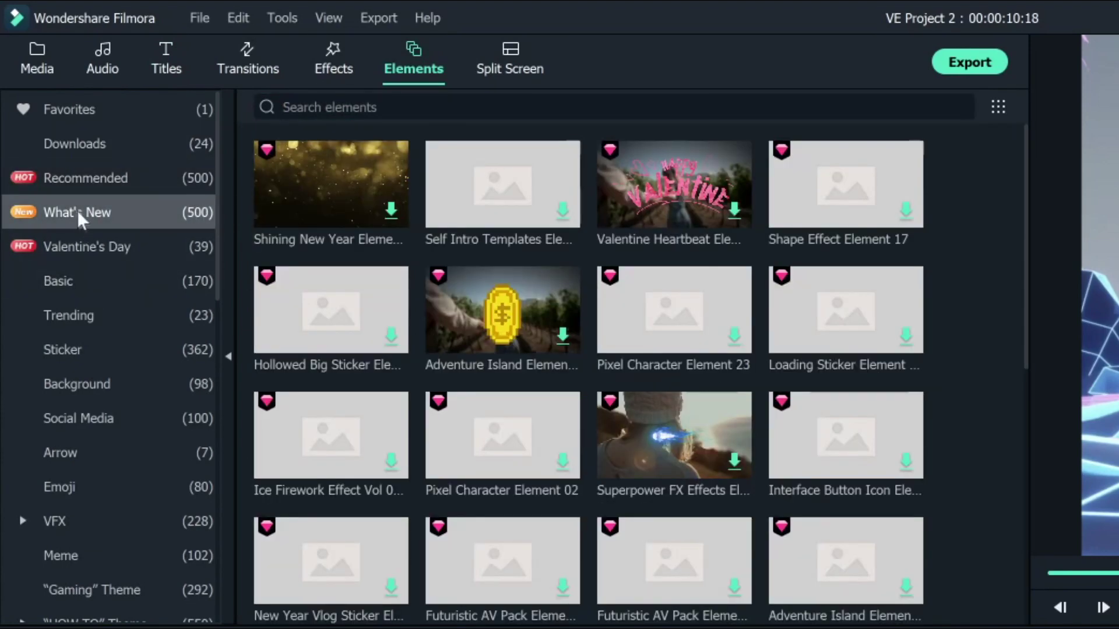
pyautogui.click(85, 246)
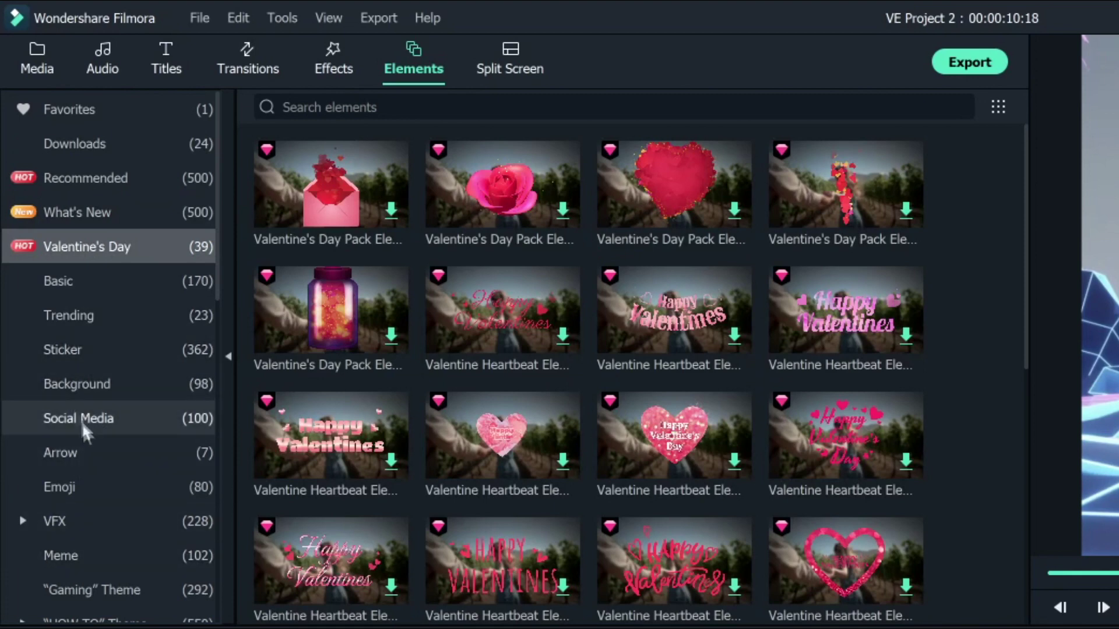
pyautogui.click(90, 418)
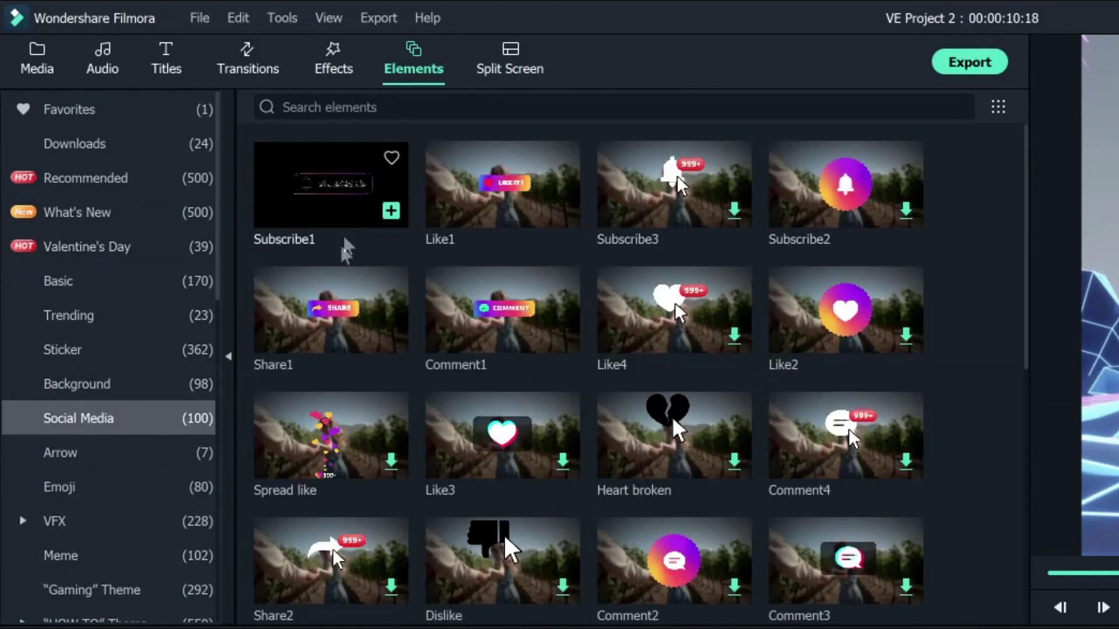
pyautogui.scroll(-10, 332, 548)
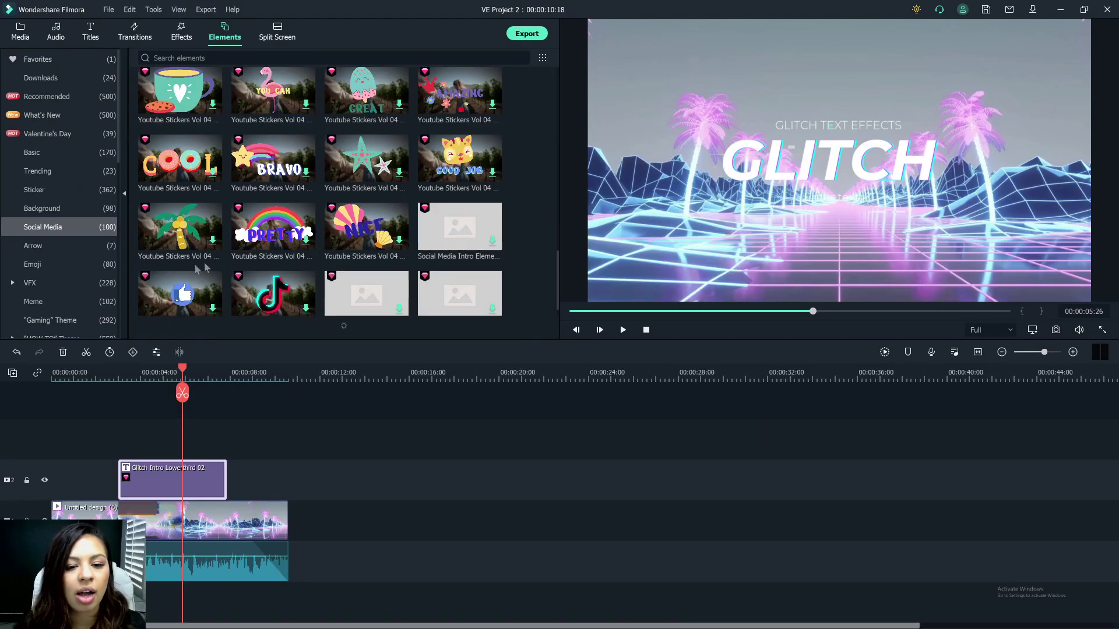
pyautogui.scroll(10, 346, 284)
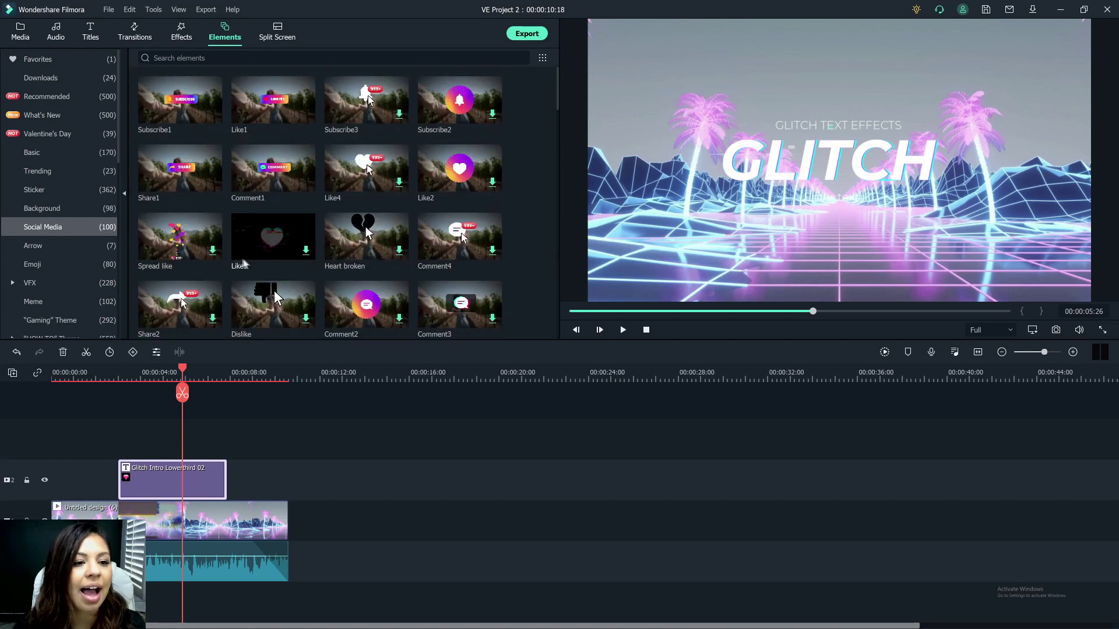
pyautogui.click(47, 96)
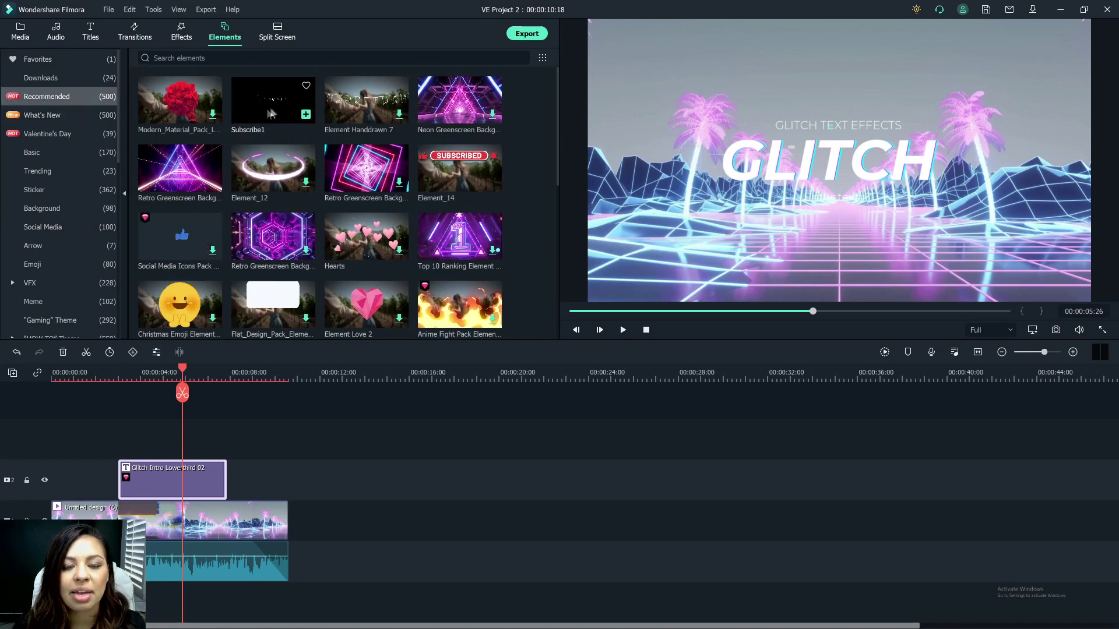
pyautogui.scroll(-6, 263, 284)
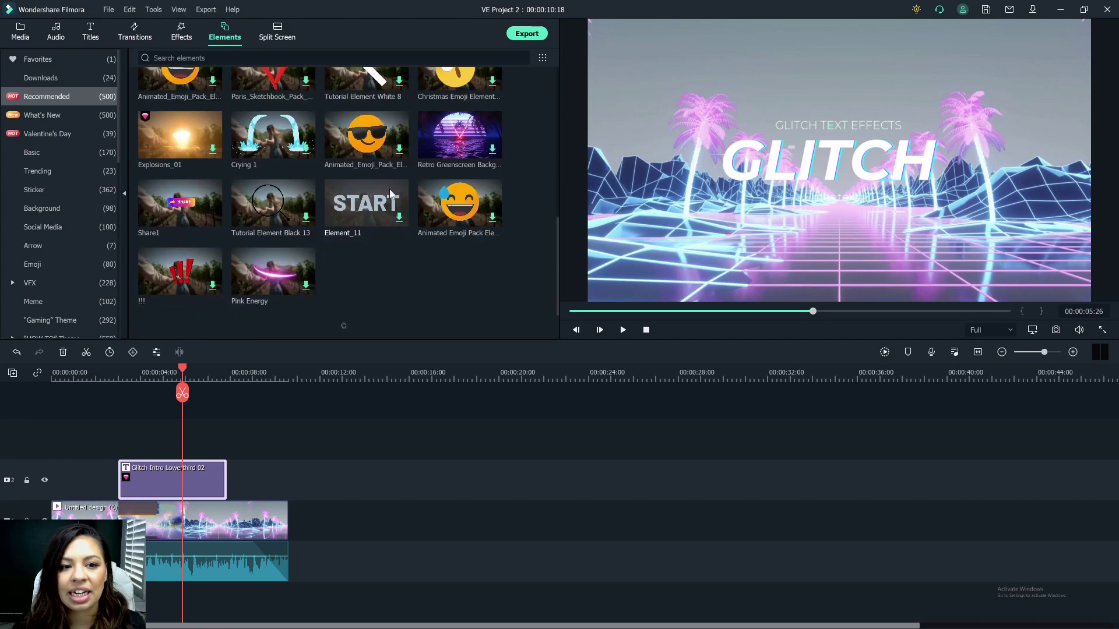
pyautogui.scroll(6, 271, 282)
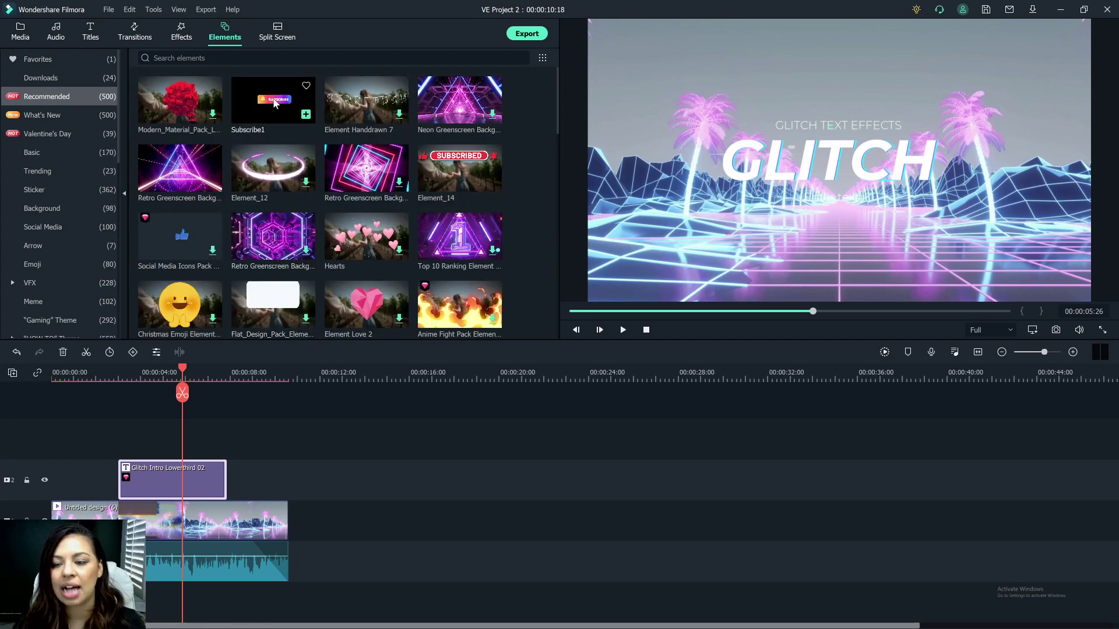
pyautogui.scroll(-10, 257, 254)
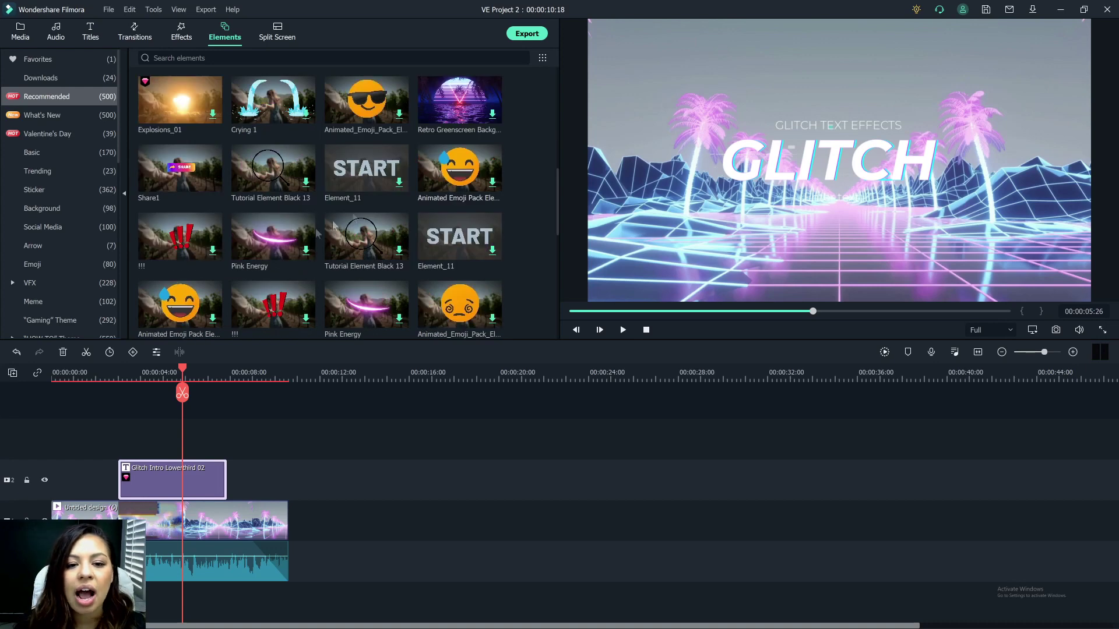
pyautogui.scroll(-5, 233, 303)
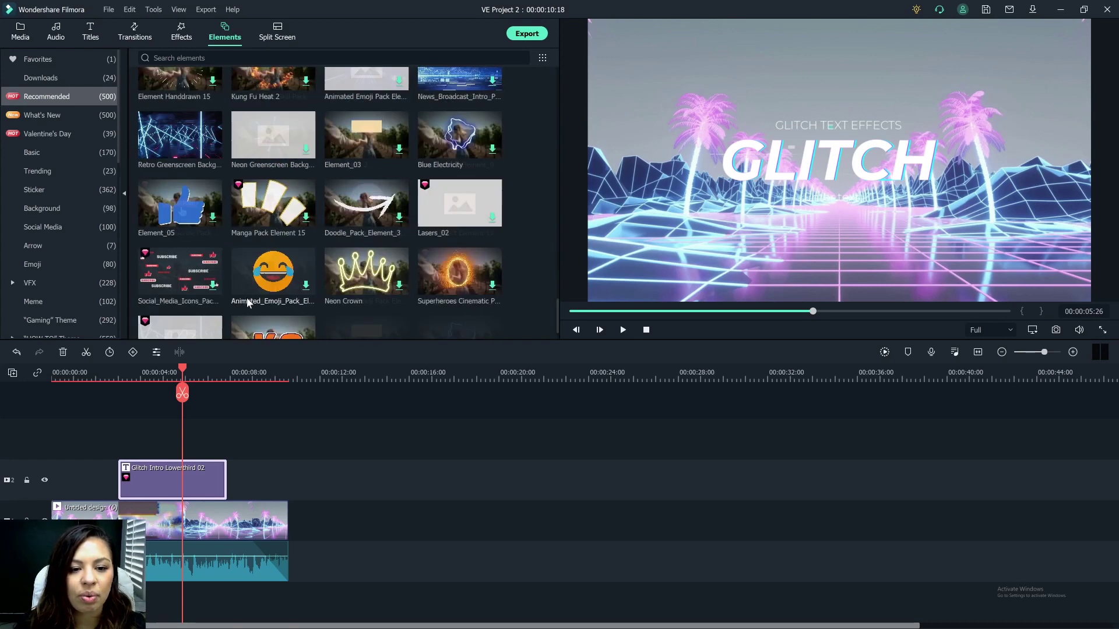
# Add the favorite Channel_Subscribe_Pack element to a new track above the title, starting at 00:00:05:26.
pyautogui.click(47, 60)
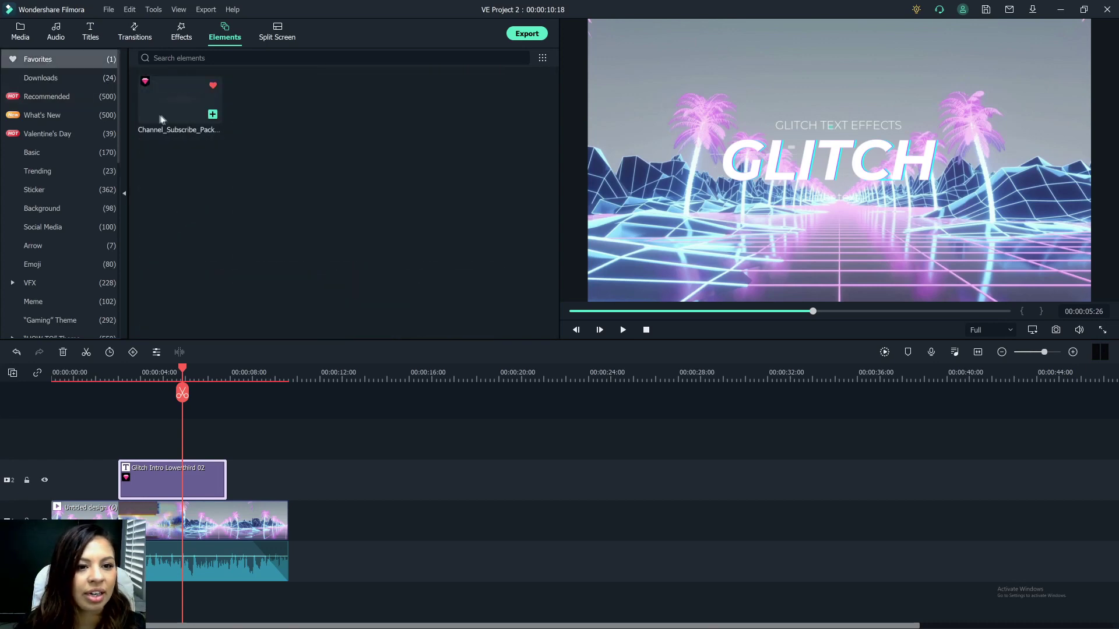
pyautogui.moveTo(164, 103); pyautogui.dragTo(190, 446)
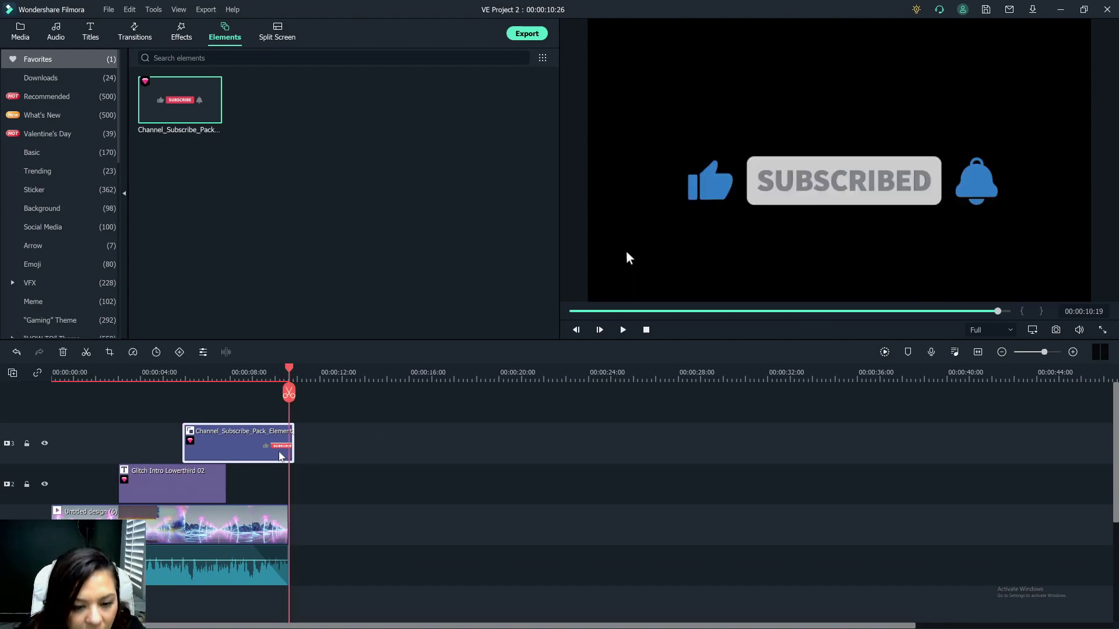
# Shift the subscribe element slightly earlier on track 3 so it ends at about 00:00:10:15, just before the background video ends.
pyautogui.moveTo(282, 456); pyautogui.dragTo(271, 452)
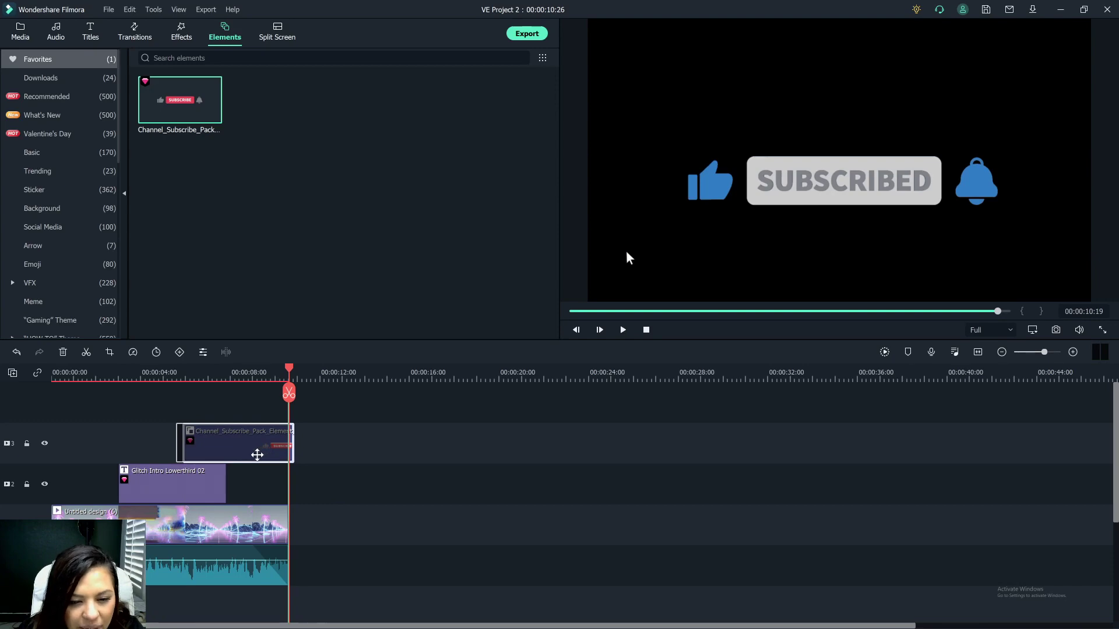
pyautogui.moveTo(257, 454); pyautogui.dragTo(258, 455)
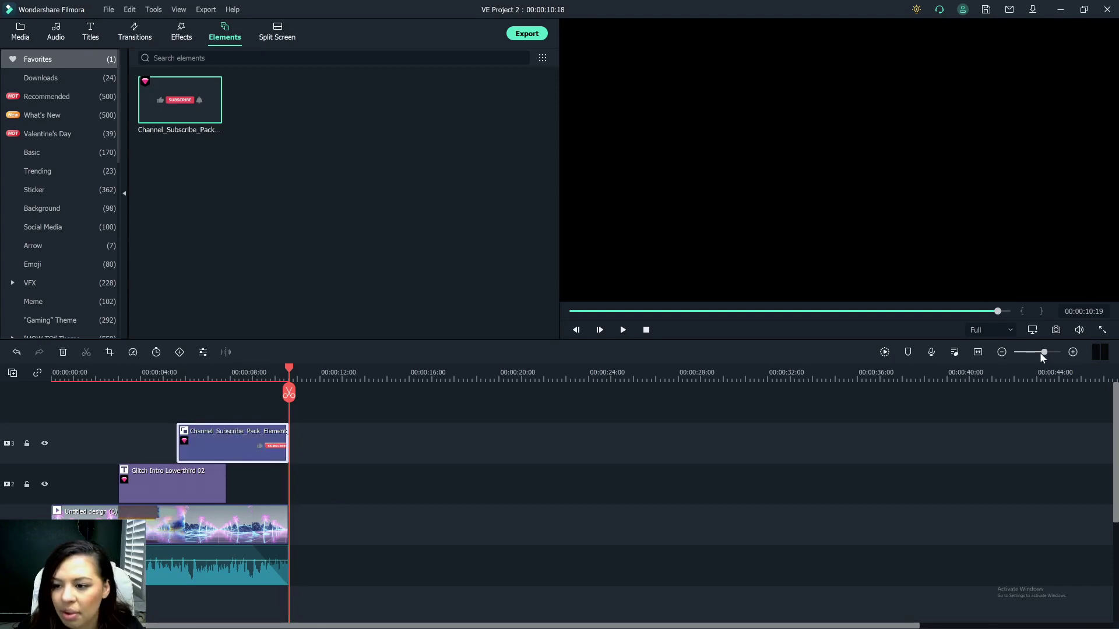
pyautogui.moveTo(1044, 353); pyautogui.dragTo(1052, 369)
pyautogui.moveTo(998, 454)
pyautogui.mouseDown()
pyautogui.moveTo(965, 452)
pyautogui.moveTo(979, 453)
pyautogui.mouseUp()
pyautogui.moveTo(1028, 382); pyautogui.dragTo(1001, 387)
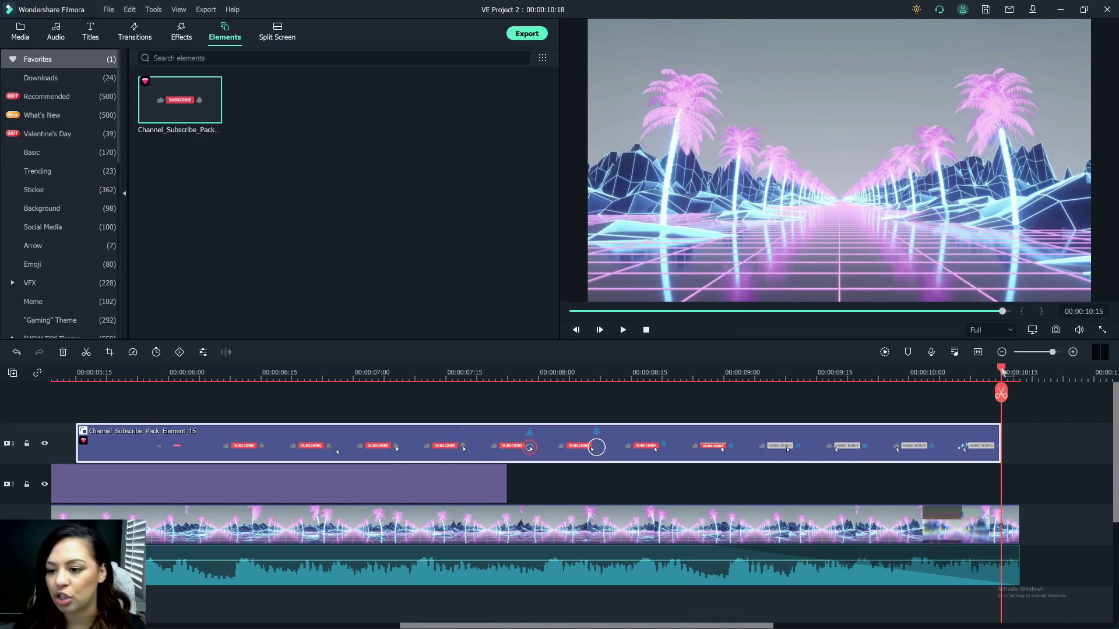
# With the playhead at 00:00:04:22, change the title's white GLITCH text to NAVIGATING YOUTUBE at font size 61 and move it below the original position.
pyautogui.moveTo(1002, 372); pyautogui.dragTo(76, 373)
pyautogui.moveTo(211, 414); pyautogui.dragTo(811, 443)
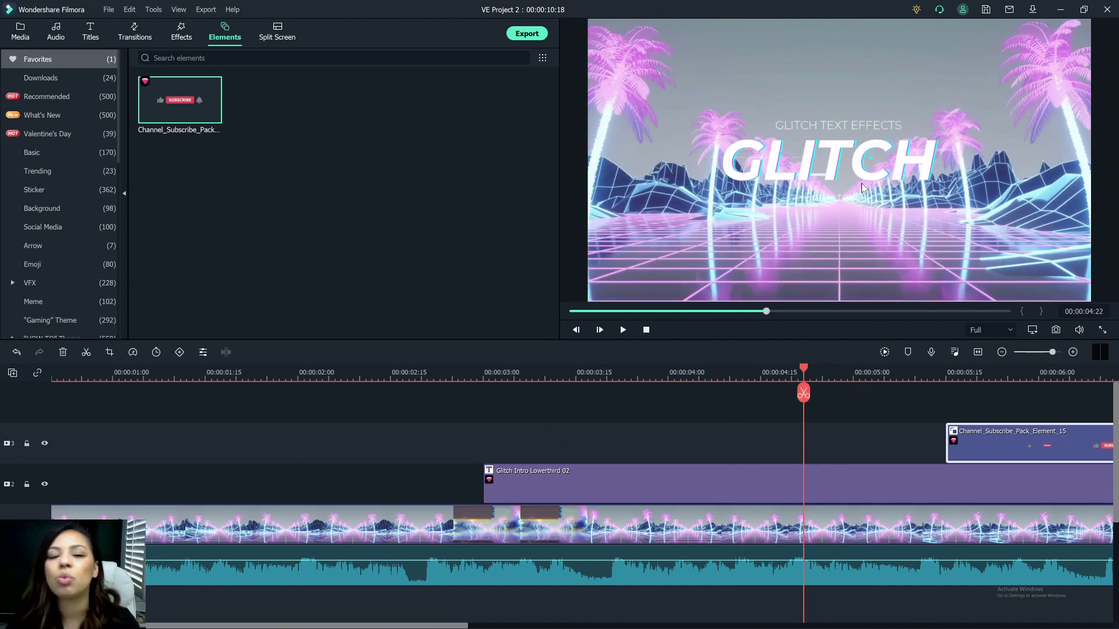
pyautogui.doubleClick(651, 483)
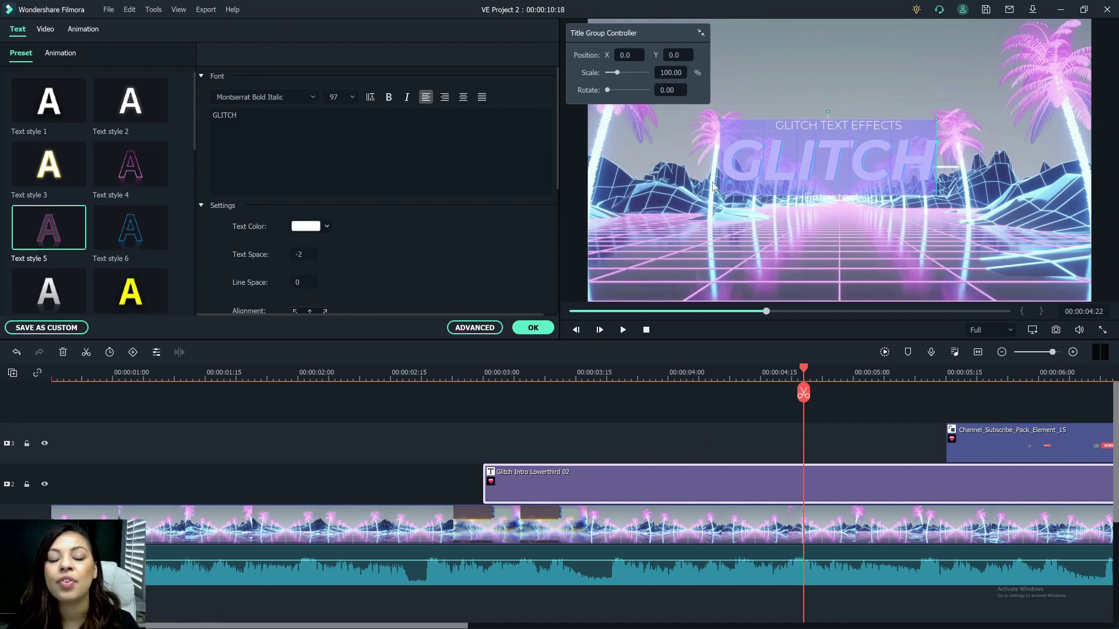
pyautogui.doubleClick(224, 114)
pyautogui.write('NAVIGATING YOUTUBE')
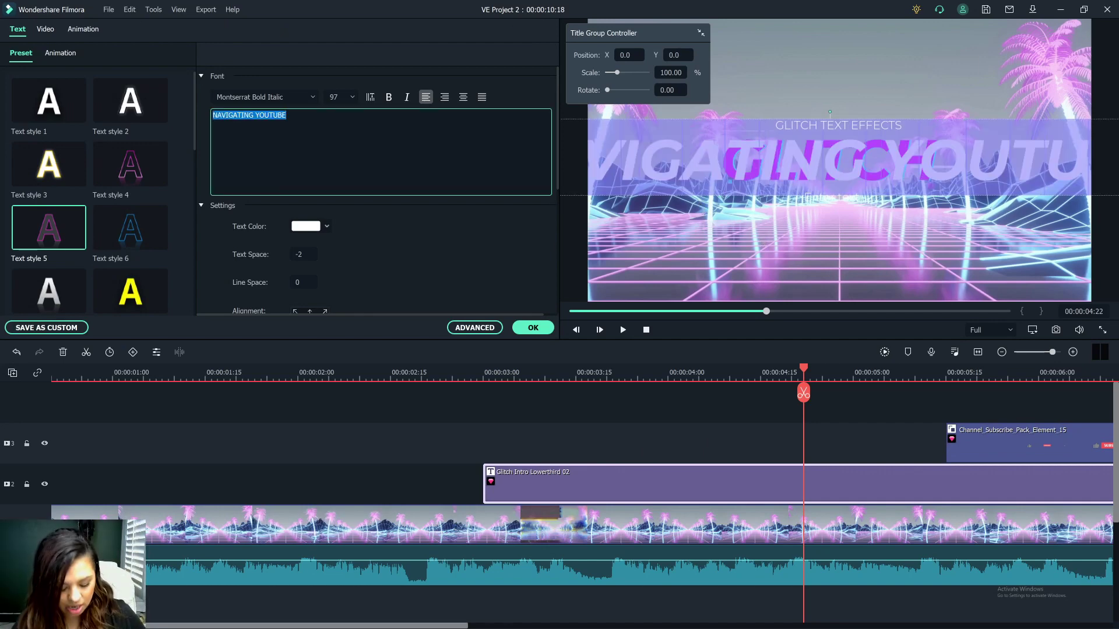
pyautogui.click(683, 158)
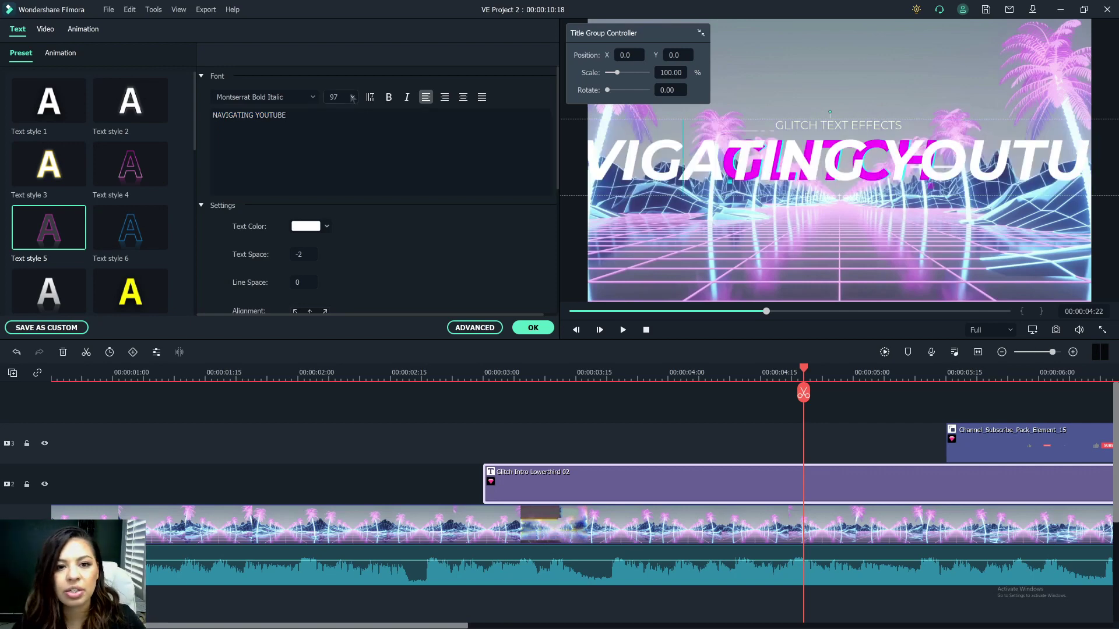
pyautogui.write('61')
pyautogui.click(801, 159)
pyautogui.moveTo(788, 176); pyautogui.dragTo(801, 204)
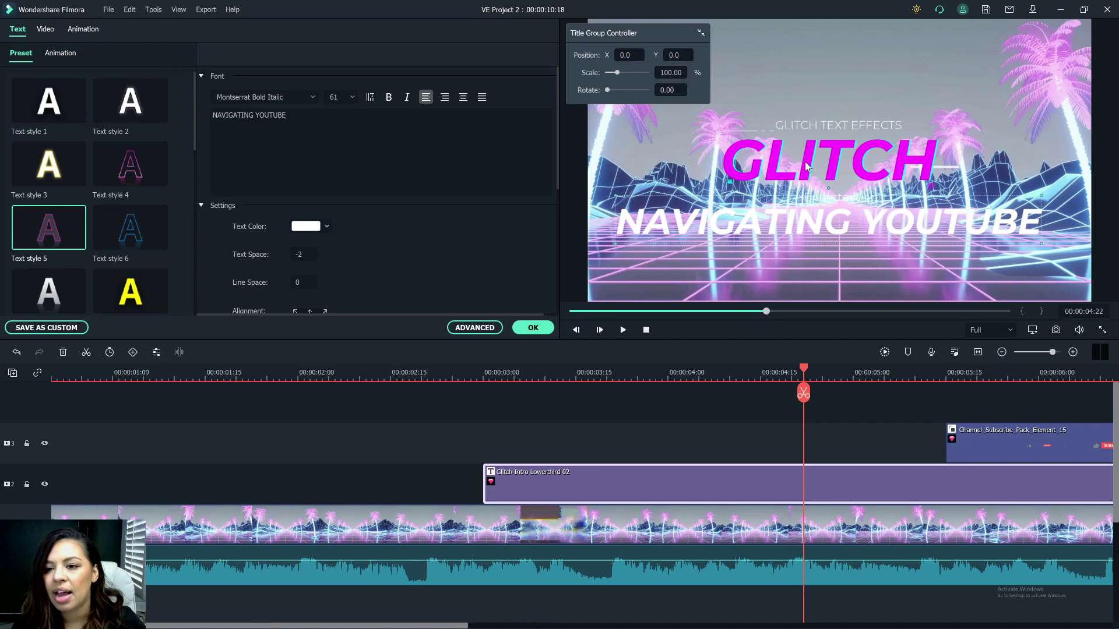
# Change the magenta GLITCH text to NAVIGATING YOUTUBE at font size 61 and move it down beside the white copy.
pyautogui.click(806, 167)
pyautogui.doubleClick(807, 167)
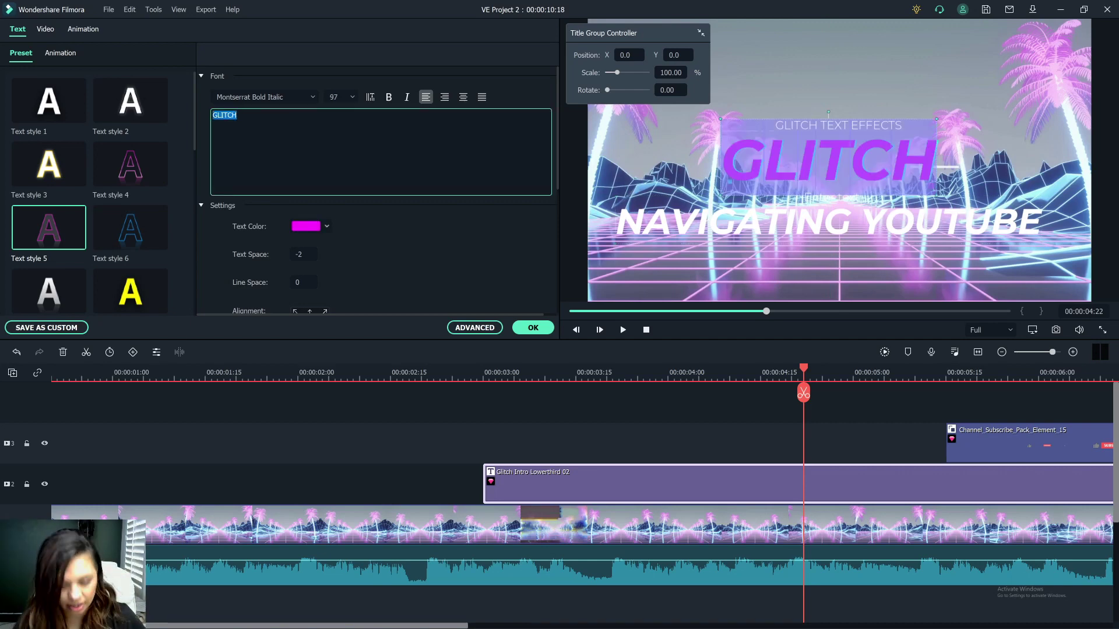
pyautogui.write('NAVIGATING YOUTUBE')
pyautogui.click(334, 96)
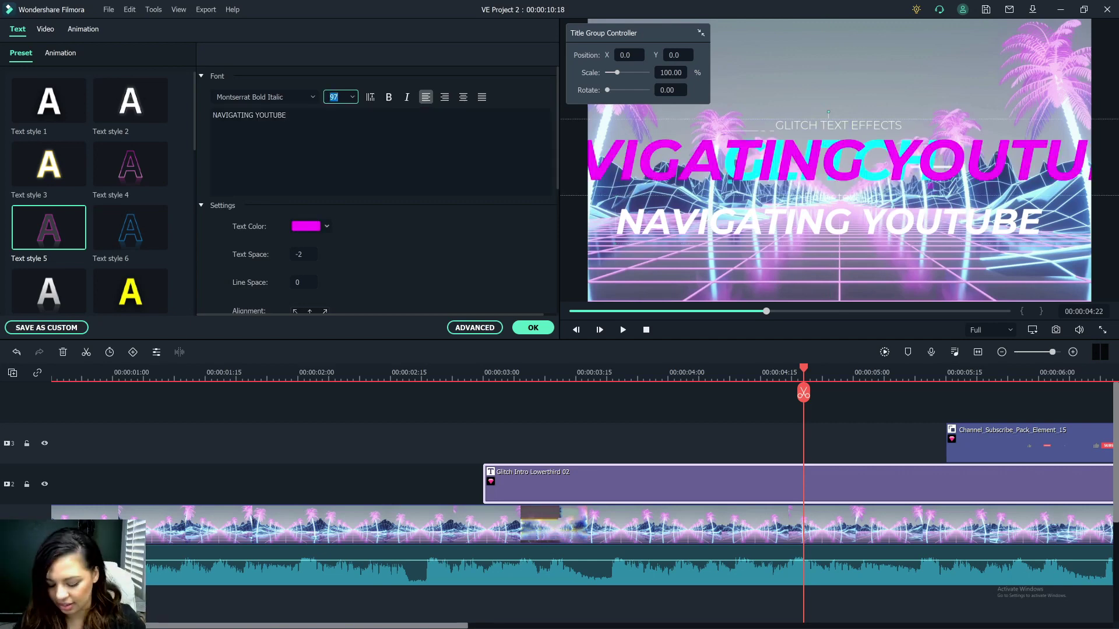
pyautogui.write('61')
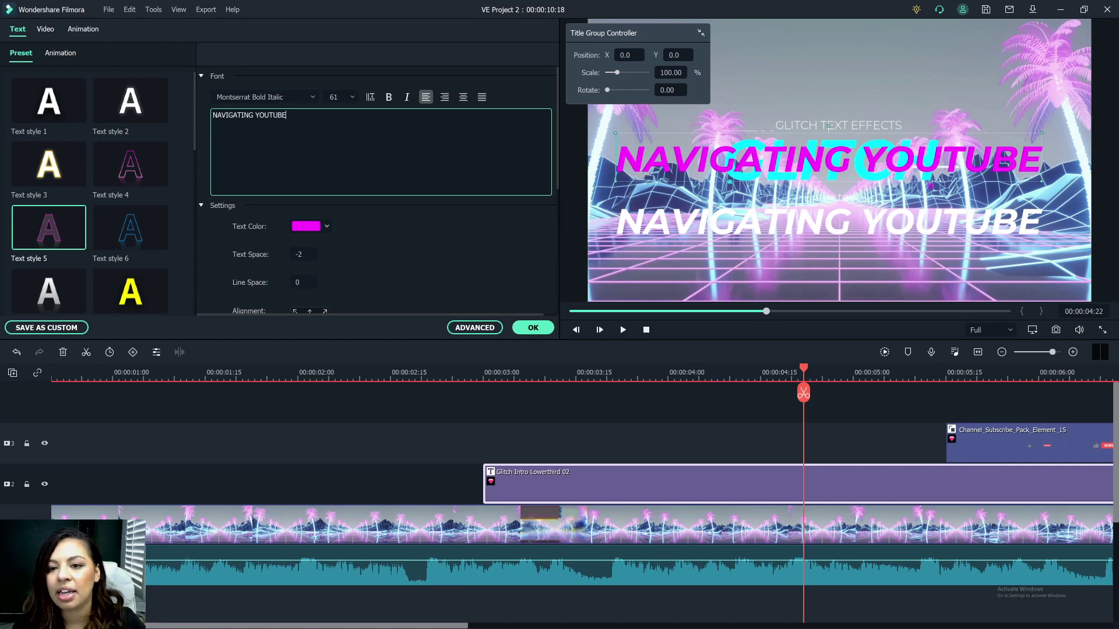
pyautogui.click(857, 166)
pyautogui.moveTo(857, 166); pyautogui.dragTo(855, 212)
# Change the cyan GLITCH text to NAVIGATING YOUTUBE at font size 61.
pyautogui.doubleClick(837, 158)
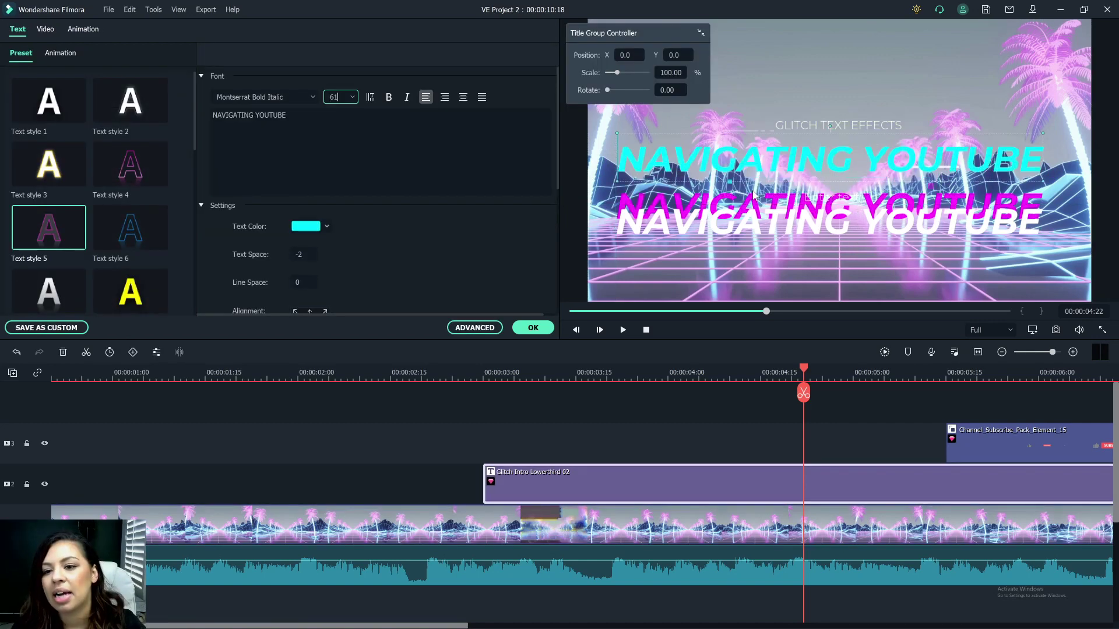
pyautogui.click(753, 195)
pyautogui.click(807, 190)
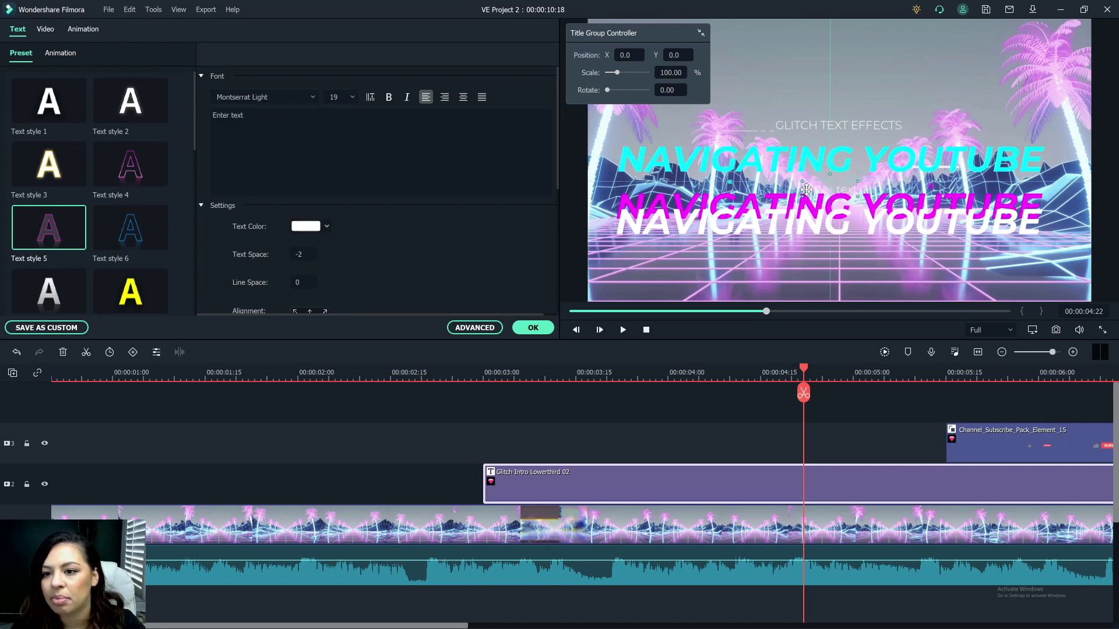
pyautogui.write('NAVIGATING YOUTUBE')
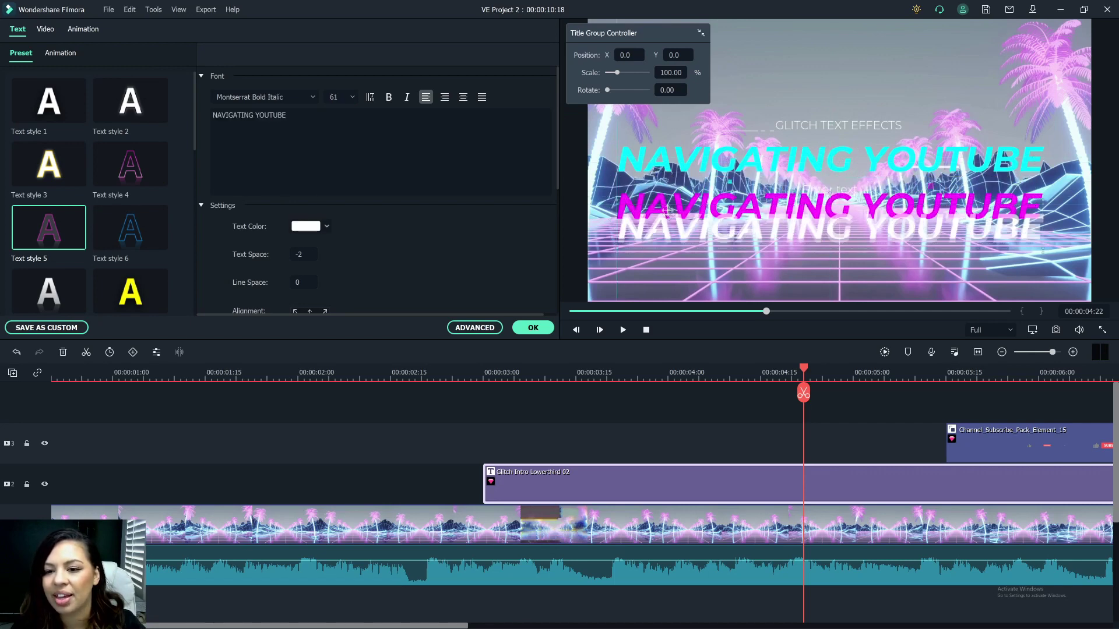
# Move the magenta and white NAVIGATING YOUTUBE texts back over the cyan one with a slight offset to restore the glitch look.
pyautogui.moveTo(663, 202); pyautogui.dragTo(636, 159)
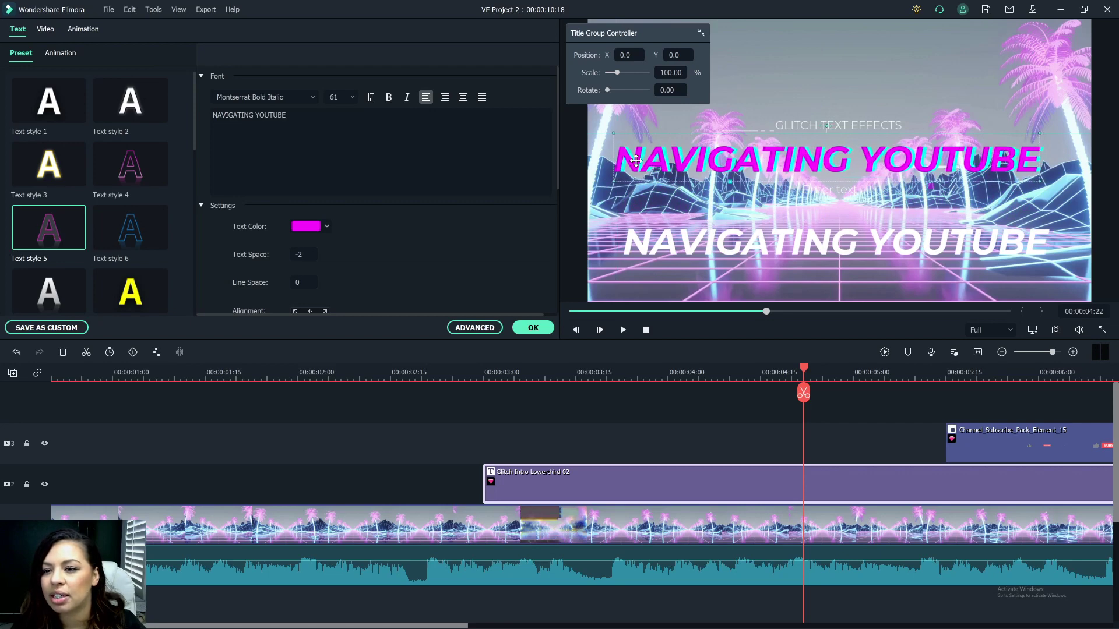
pyautogui.moveTo(637, 163); pyautogui.dragTo(635, 162)
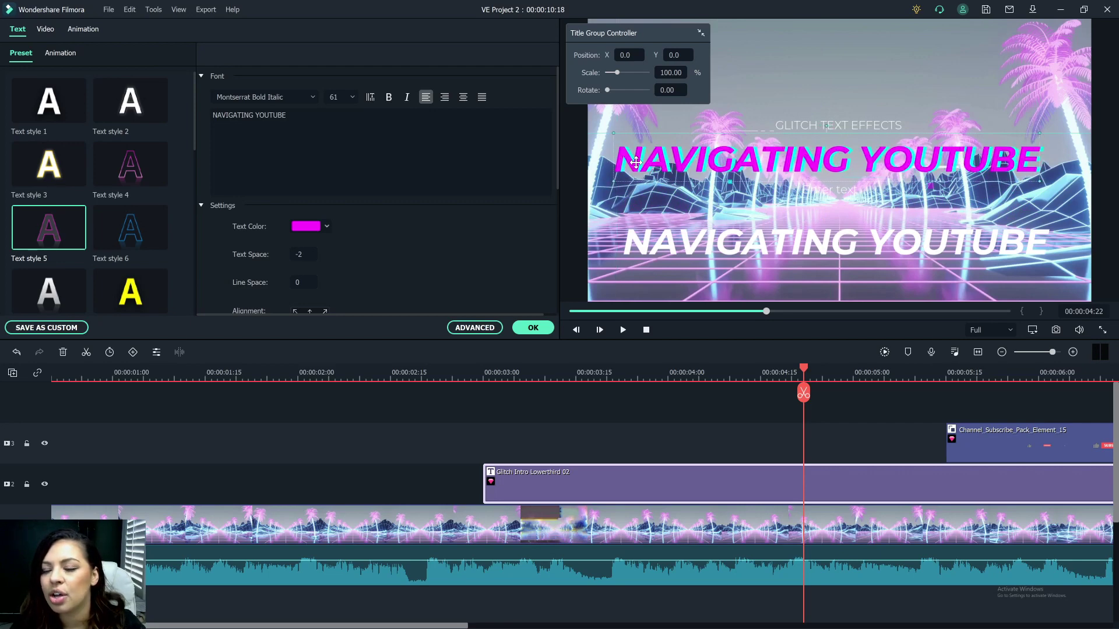
pyautogui.moveTo(702, 242); pyautogui.dragTo(695, 159)
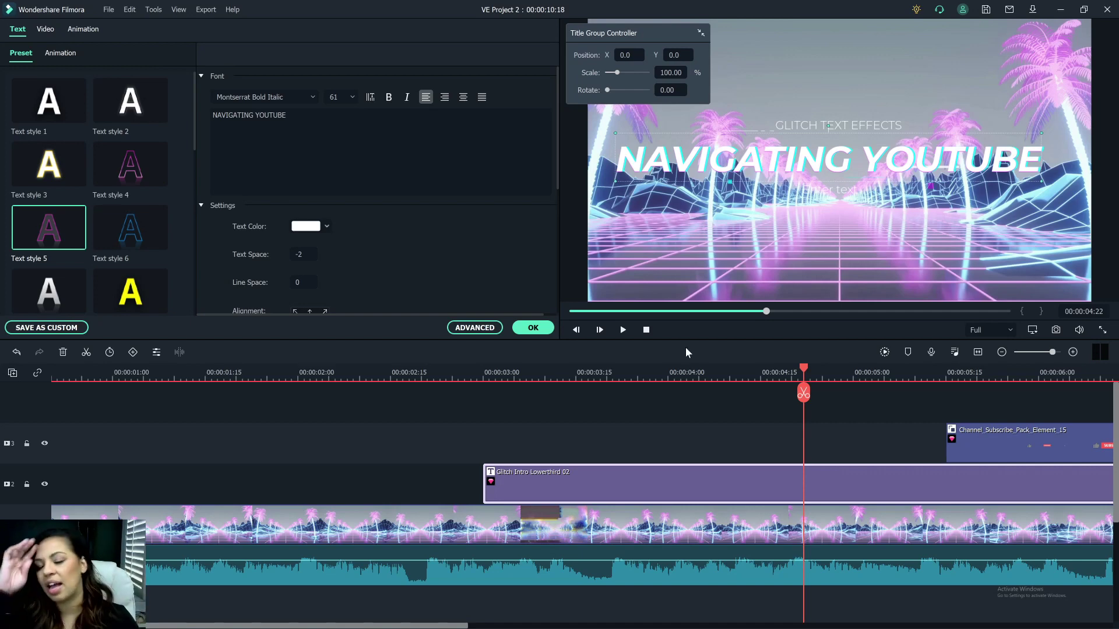
# Replace the "Enter text" line below the main title with "Helping You Ace The Algorithm".
pyautogui.click(796, 125)
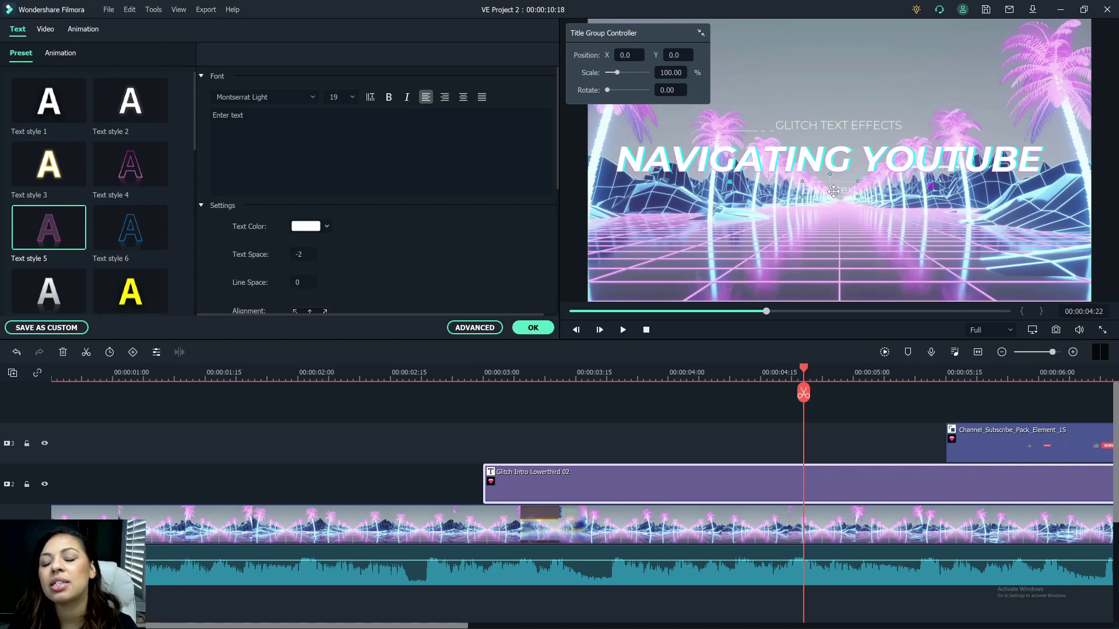
pyautogui.hotkey('ctrl', 'a')
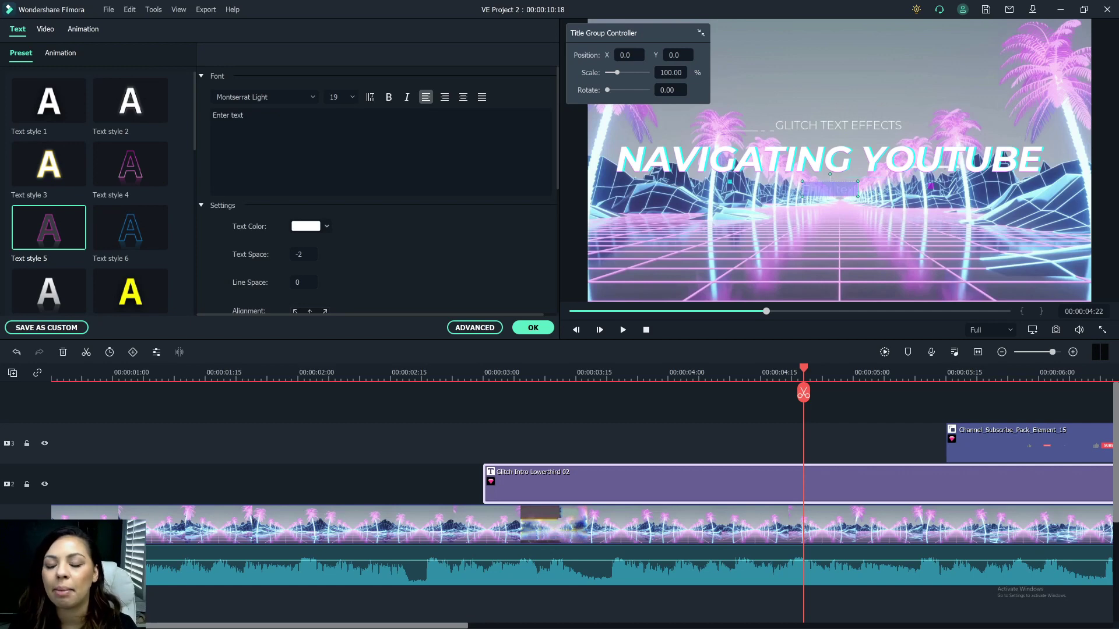
pyautogui.moveTo(244, 115); pyautogui.dragTo(177, 118)
pyautogui.write('Helping You Ace The Algorithm')
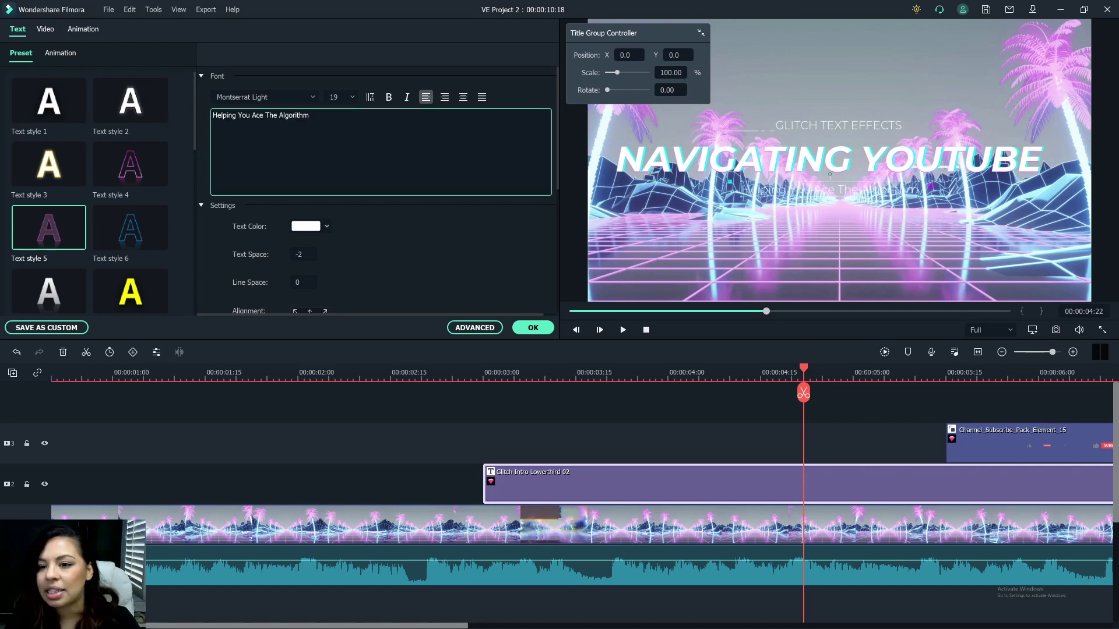
# Try black text and other preset styles on the tagline, and apply Text style 3 to it.
pyautogui.click(314, 228)
pyautogui.click(295, 295)
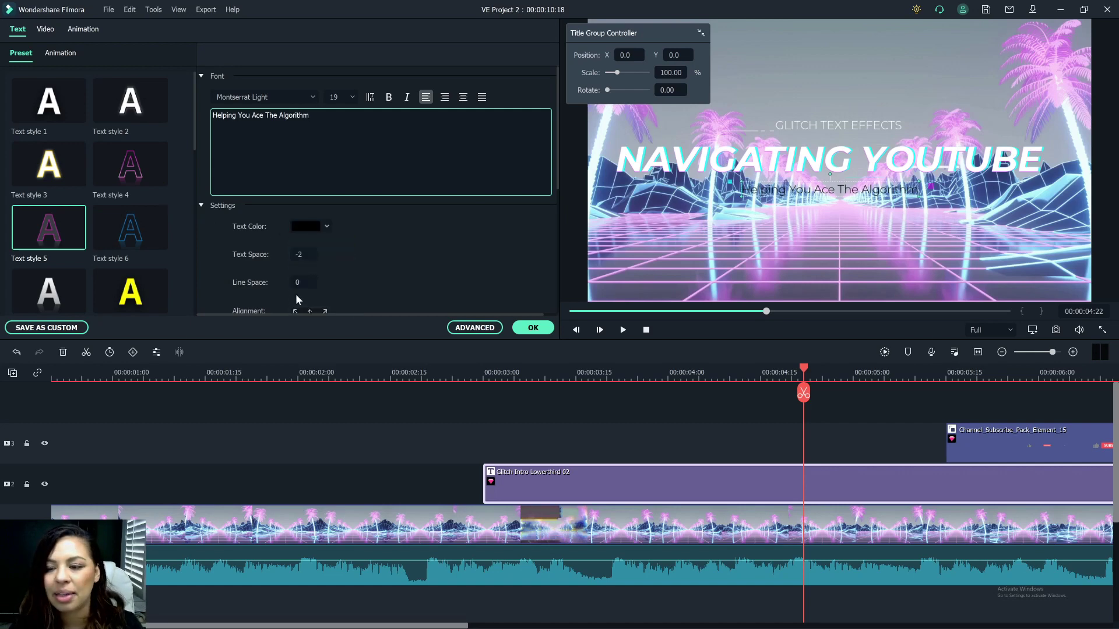
pyautogui.click(131, 103)
pyautogui.click(130, 167)
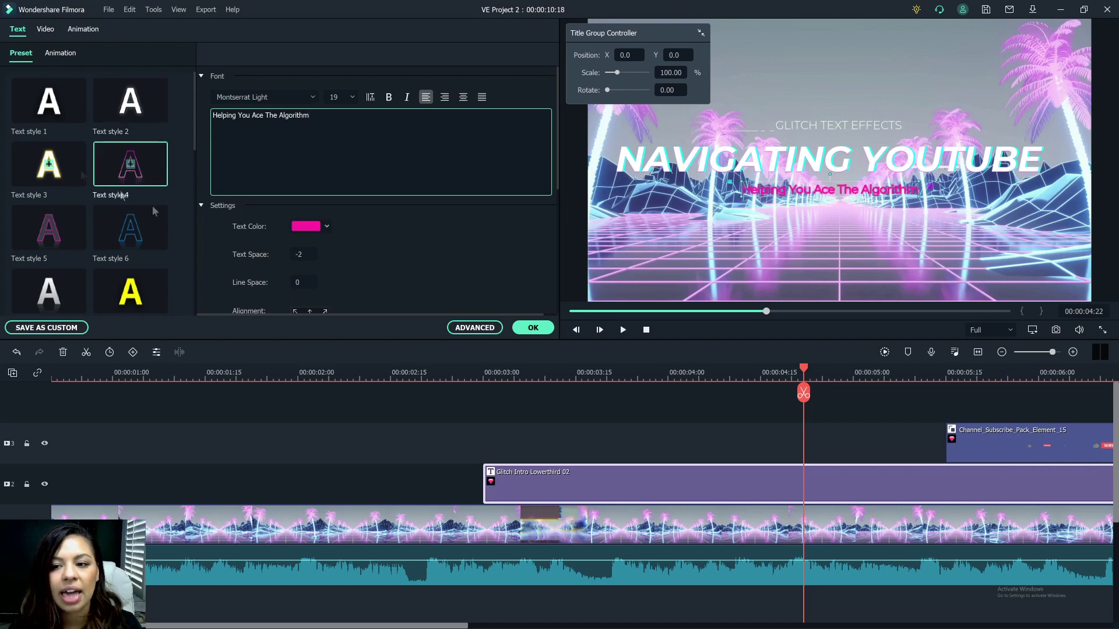
pyautogui.click(48, 164)
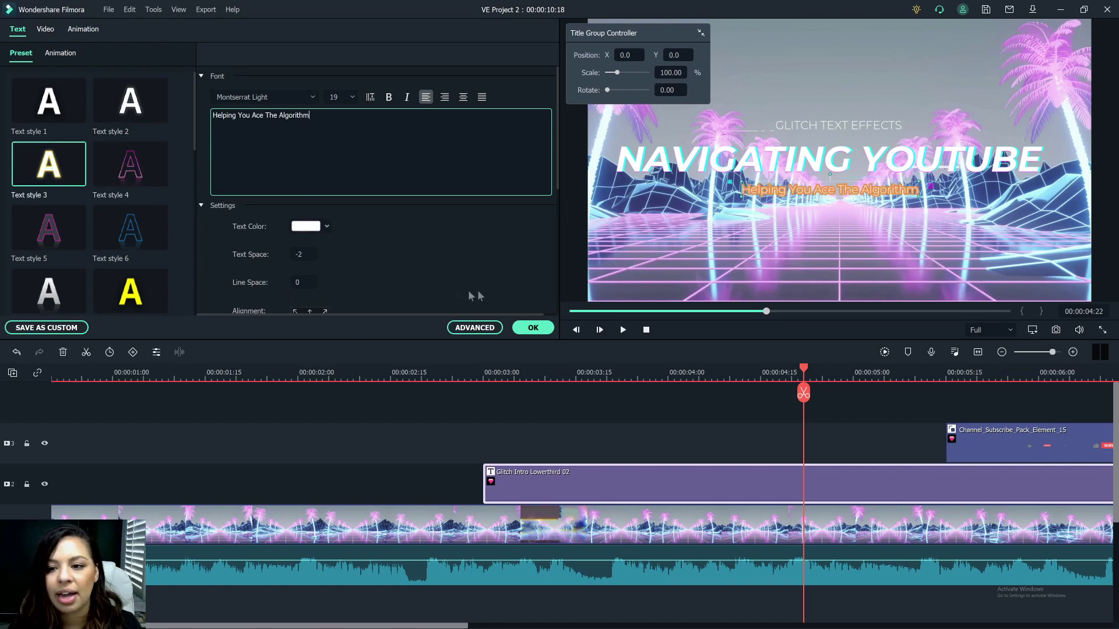
# Open the advanced text editor and set the tagline's fill color to white.
pyautogui.click(475, 328)
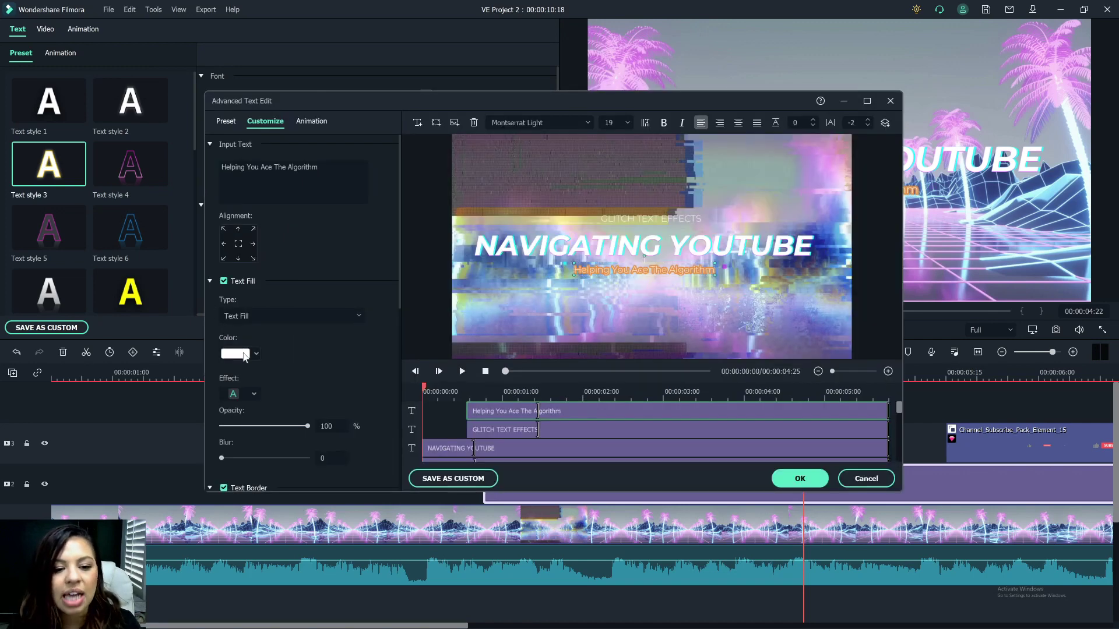
pyautogui.click(244, 355)
pyautogui.click(277, 420)
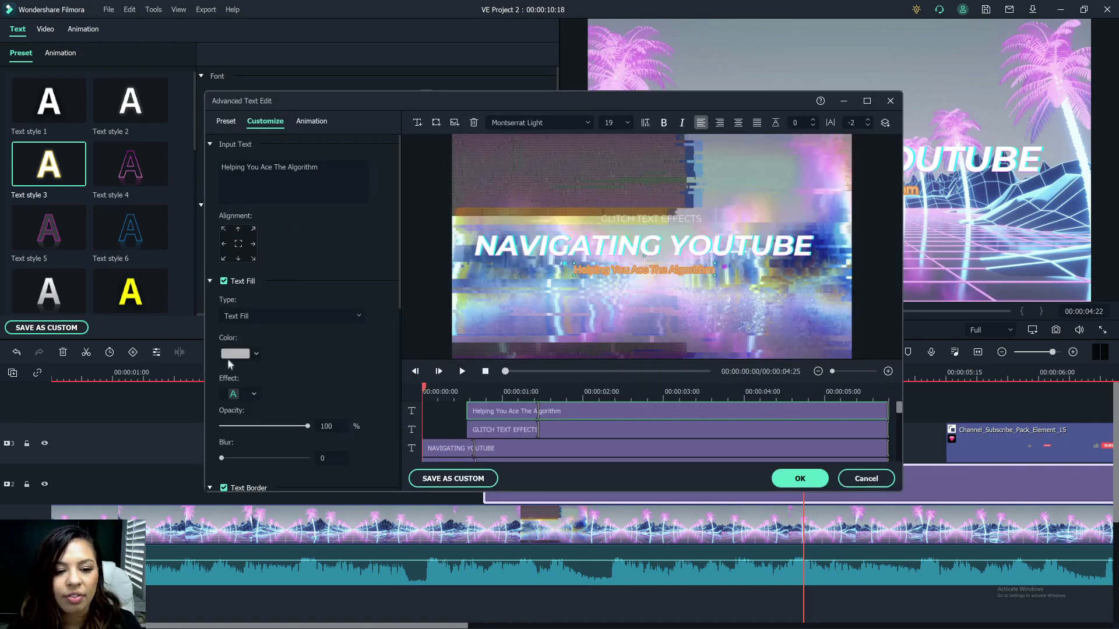
pyautogui.click(243, 438)
pyautogui.moveTo(282, 369); pyautogui.dragTo(323, 344)
pyautogui.click(228, 385)
pyautogui.click(326, 507)
# Set the tagline's text border to black with a size of 2.
pyautogui.scroll(-5, 349, 327)
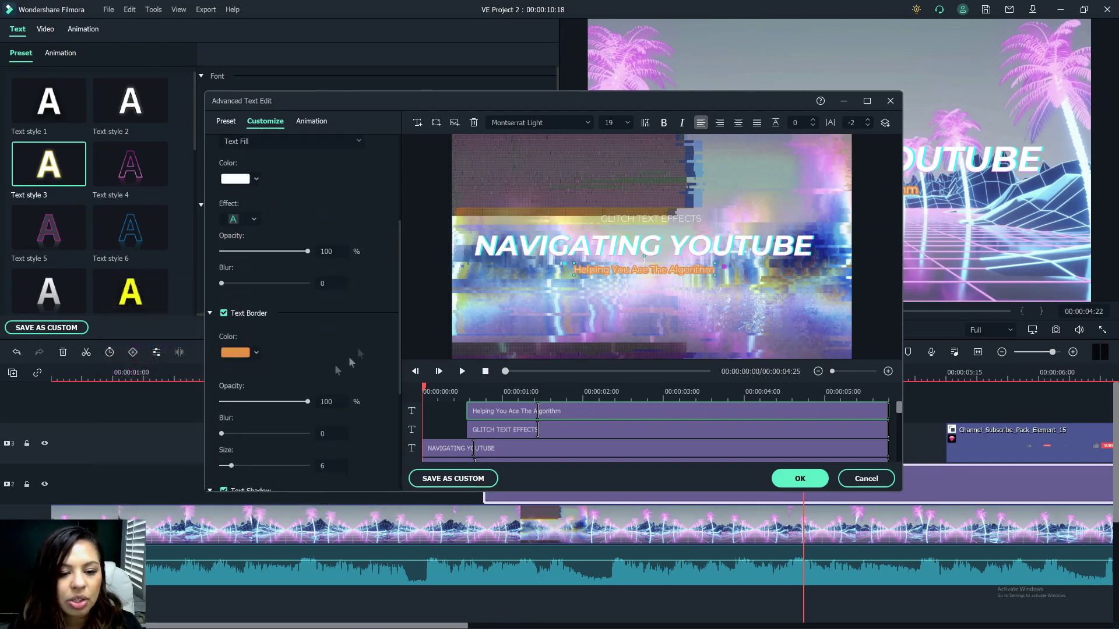
pyautogui.click(236, 353)
pyautogui.click(224, 420)
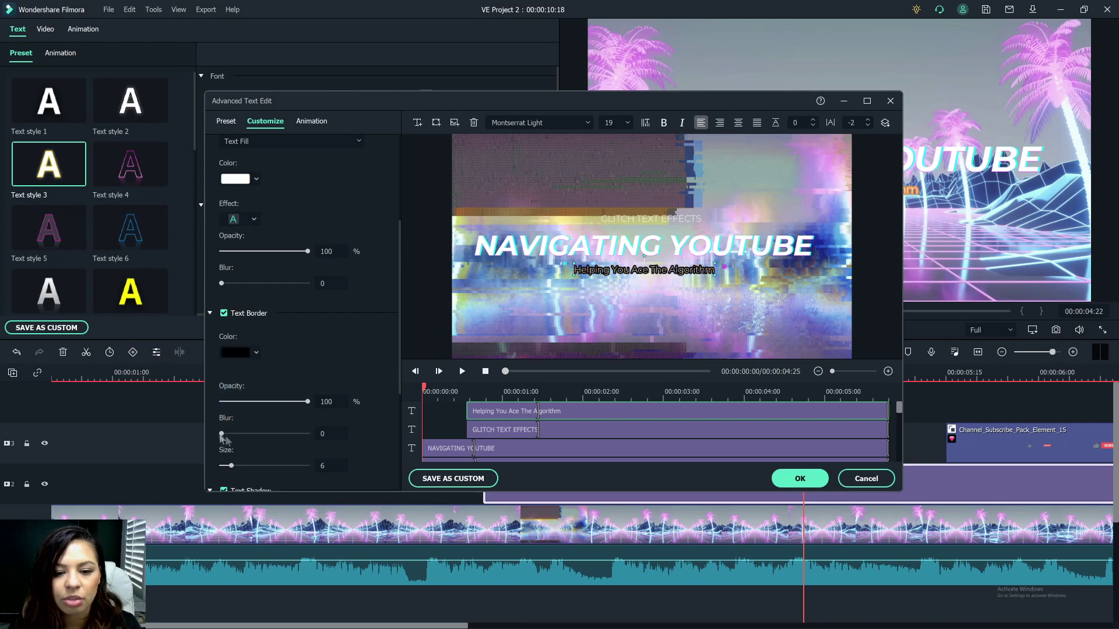
pyautogui.scroll(-1, 212, 322)
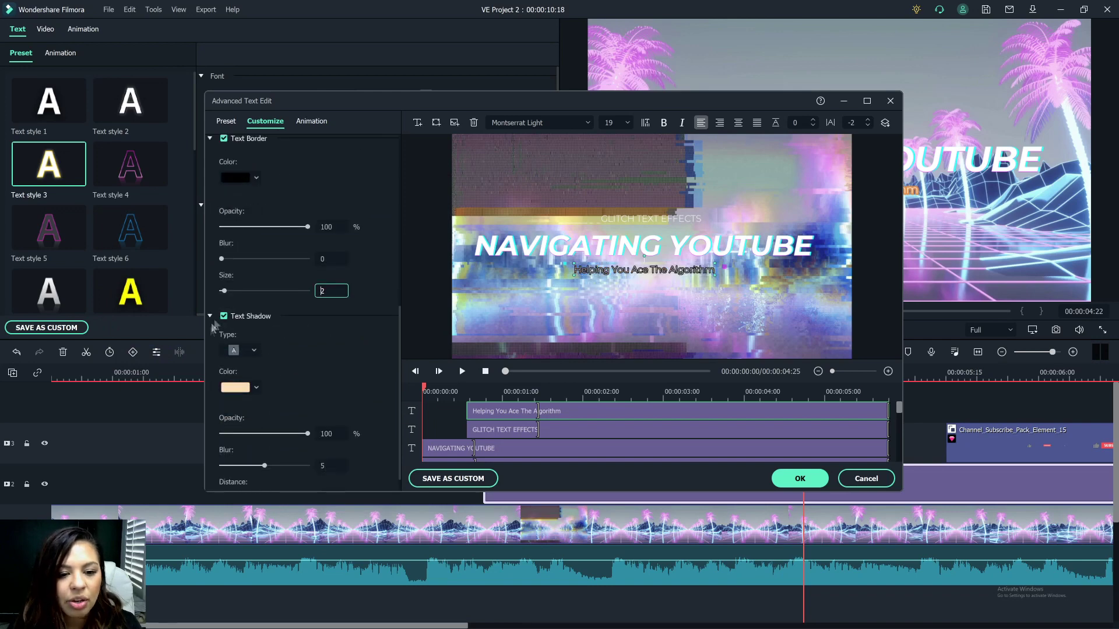
# Adjust the tagline's text shadow, trying black and choosing magenta, with blur 7 and distance 4.
pyautogui.click(239, 389)
pyautogui.click(226, 455)
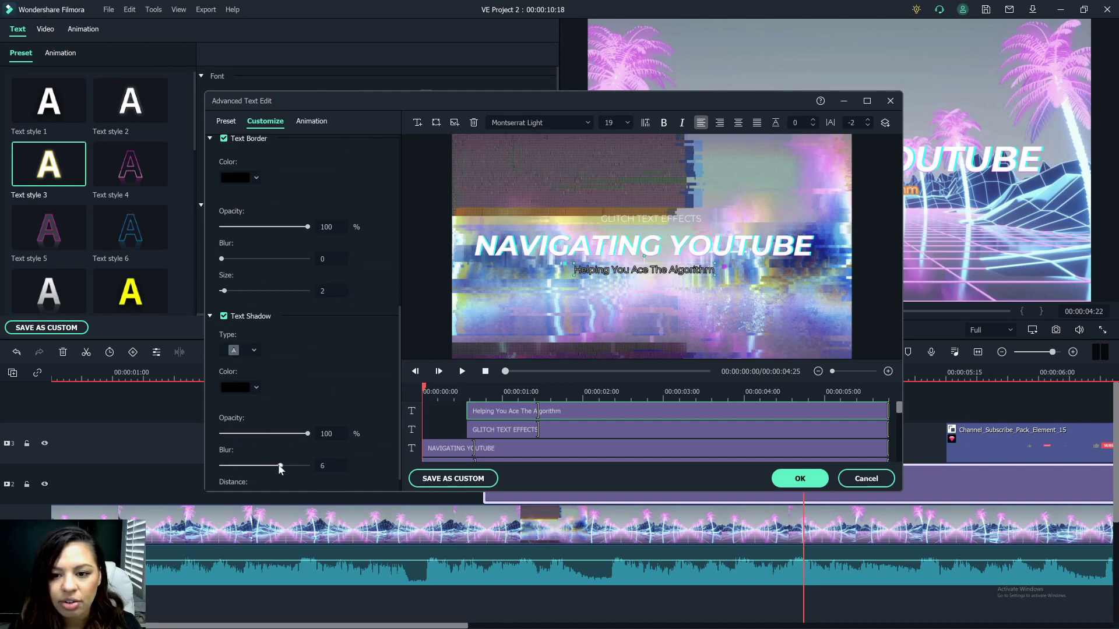
pyautogui.scroll(-1, 338, 405)
pyautogui.moveTo(222, 476); pyautogui.dragTo(239, 476)
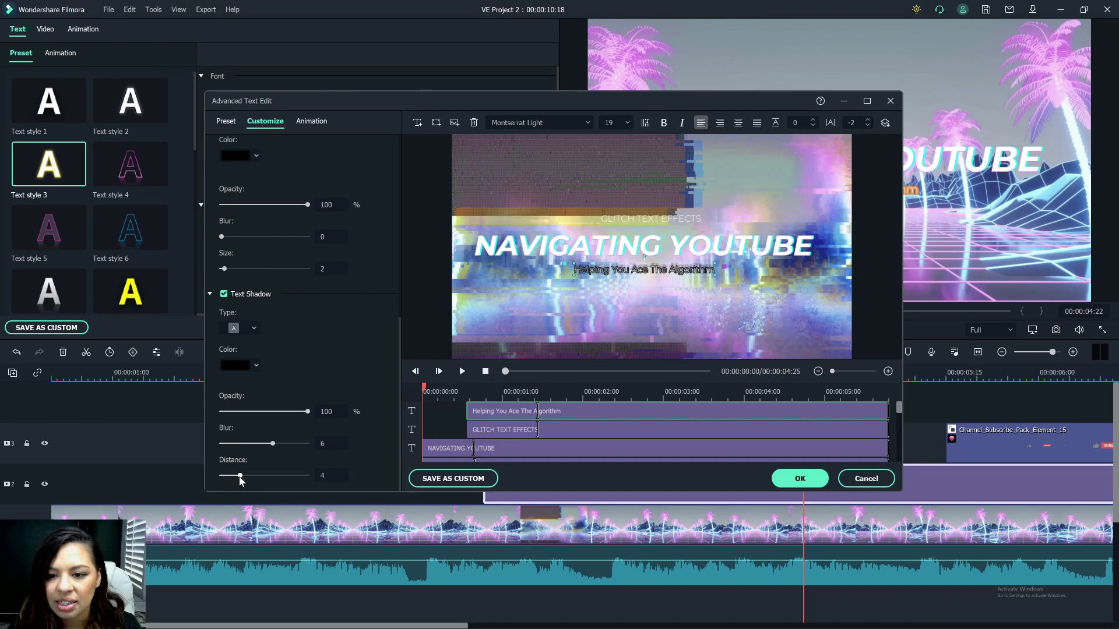
pyautogui.moveTo(288, 449); pyautogui.dragTo(286, 448)
pyautogui.click(246, 366)
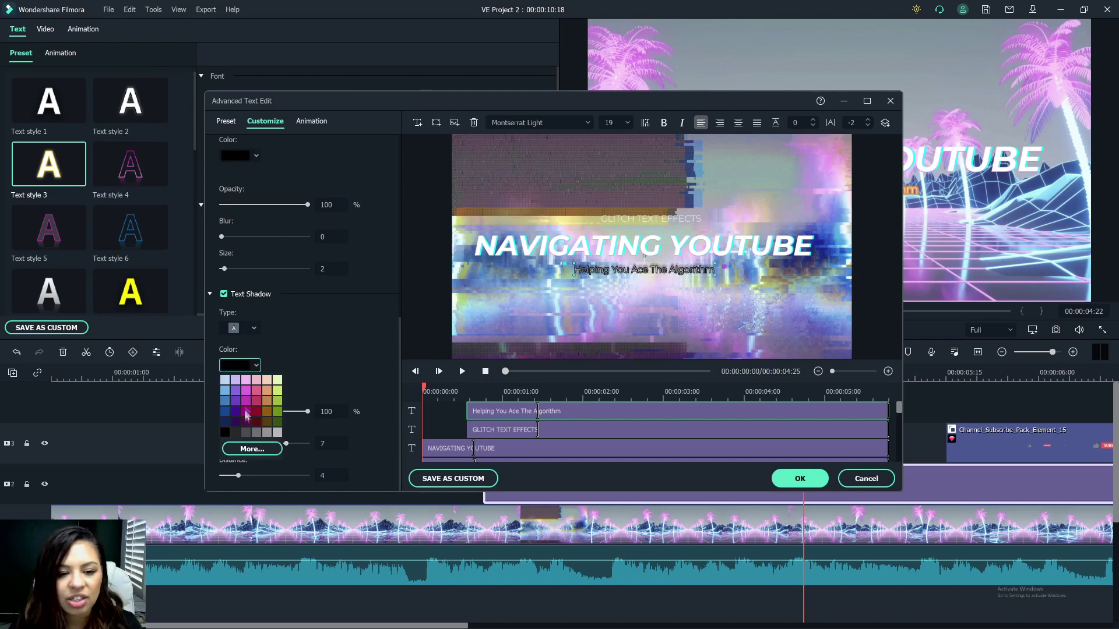
pyautogui.click(249, 399)
pyautogui.click(408, 316)
# Delete the GLITCH TEXT EFFECTS line from the title and apply the advanced text edits.
pyautogui.click(655, 221)
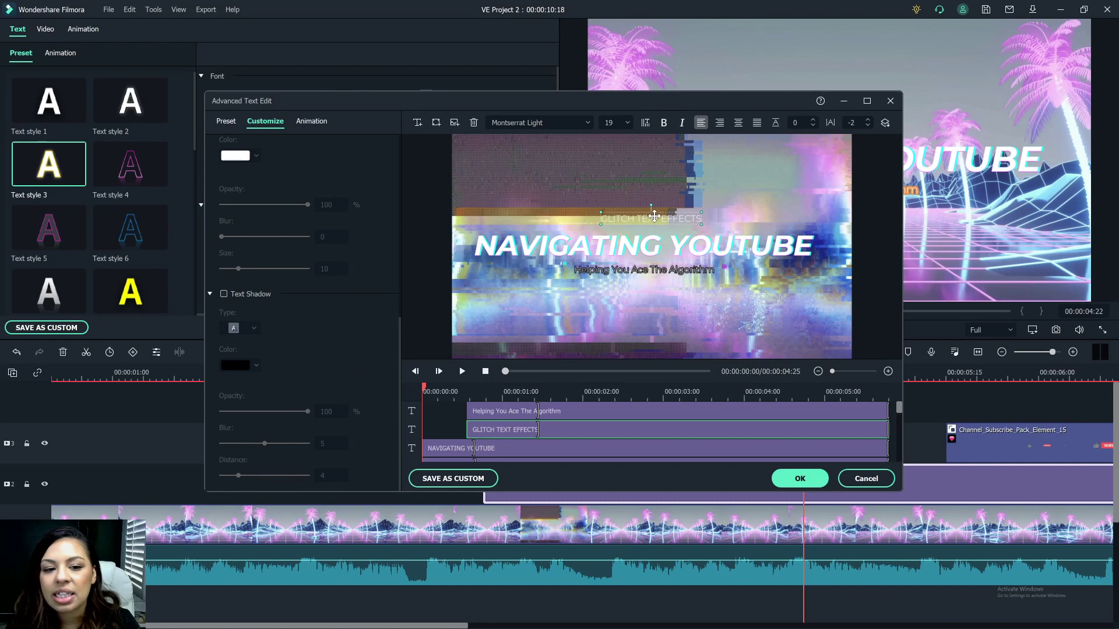
pyautogui.press('Delete')
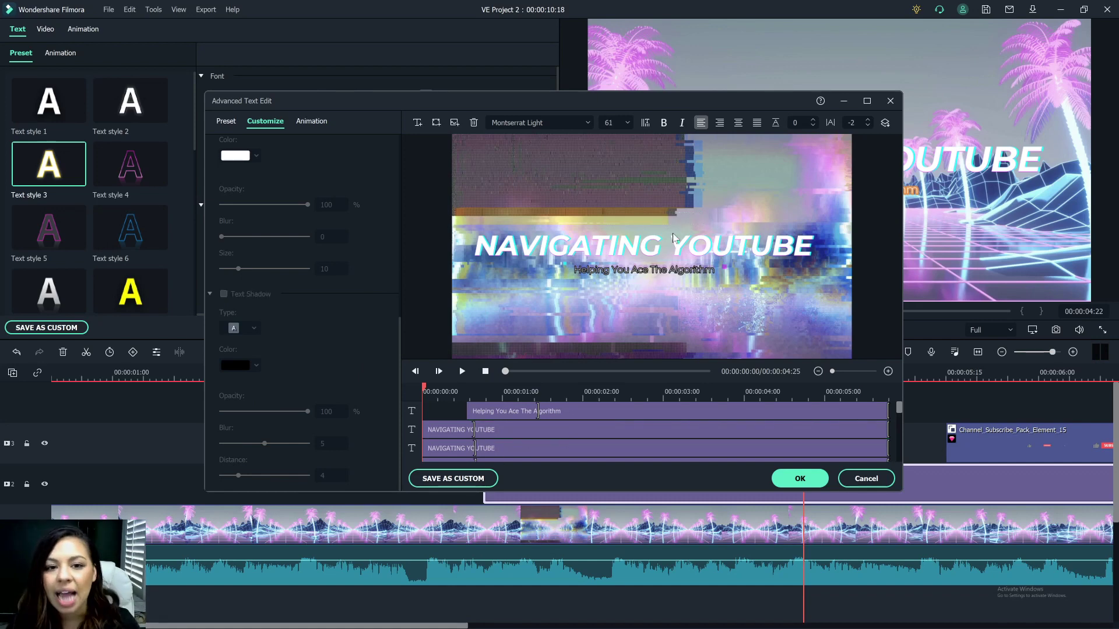
pyautogui.click(785, 480)
# Select the Channel_Subscribe_Pack_Element_15 clip and move its subscribe graphic above the NAVIGATING YOUTUBE title, checking it at 00:00:06:10.
pyautogui.click(725, 216)
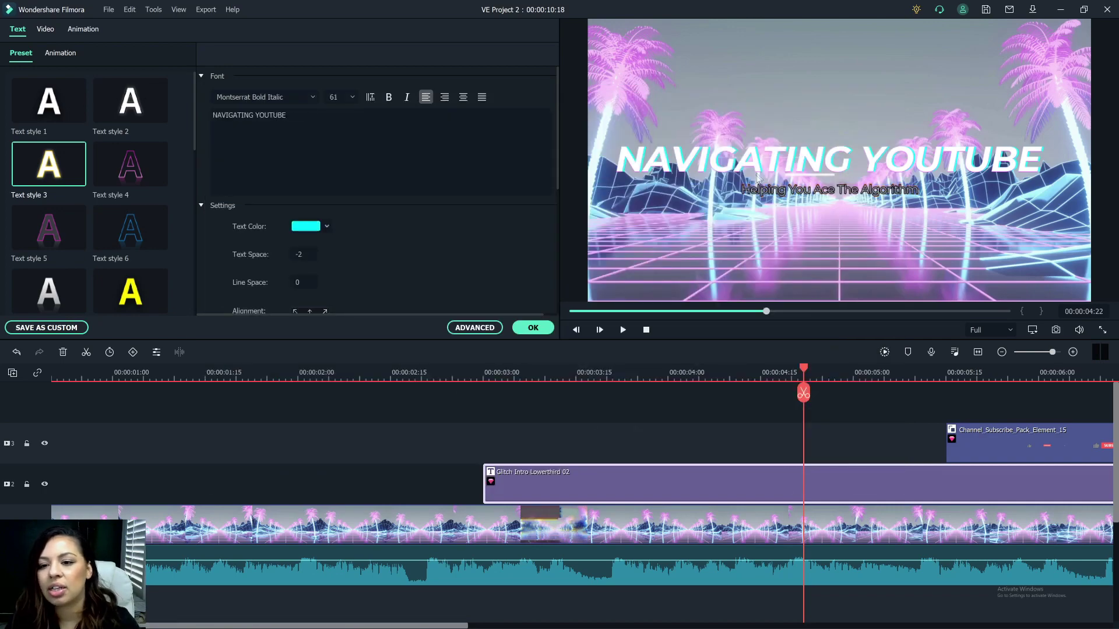
pyautogui.click(599, 154)
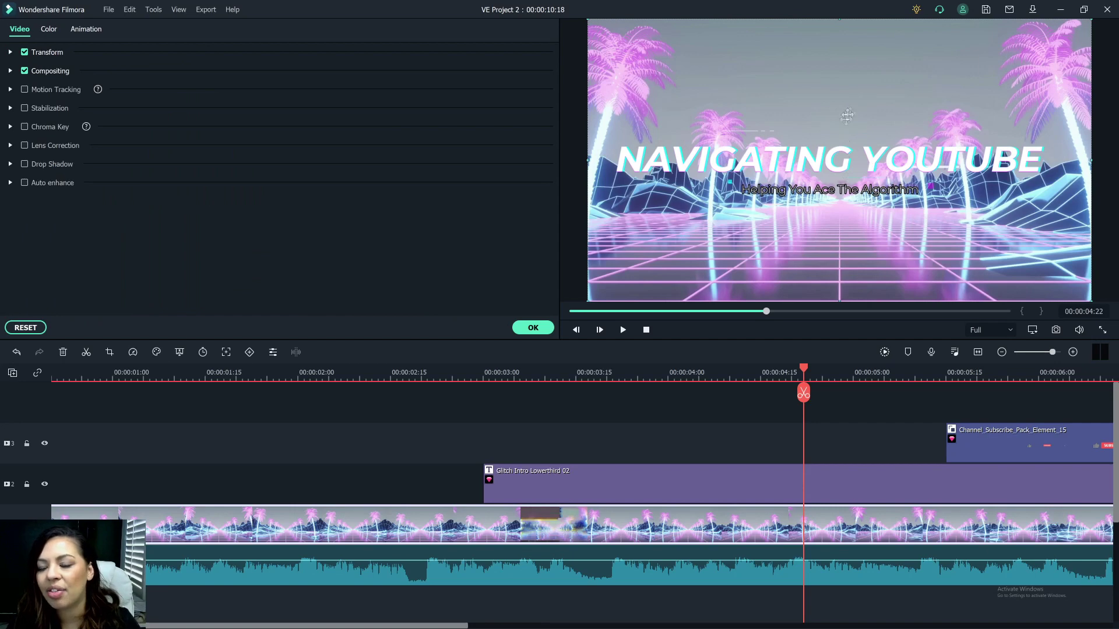
pyautogui.click(987, 455)
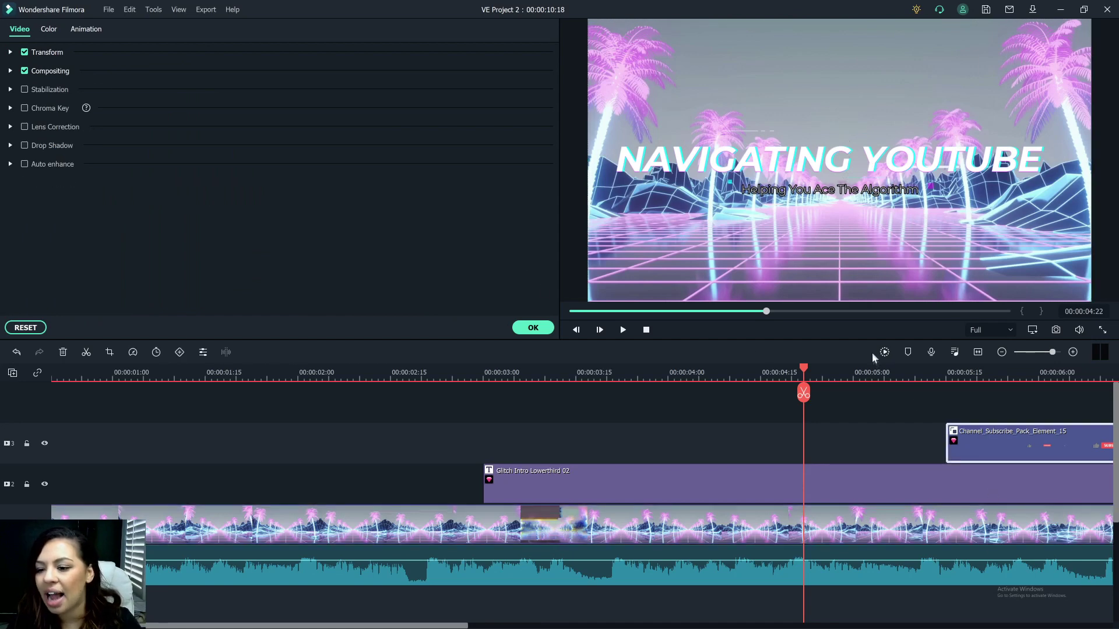
pyautogui.moveTo(808, 371); pyautogui.dragTo(1001, 370)
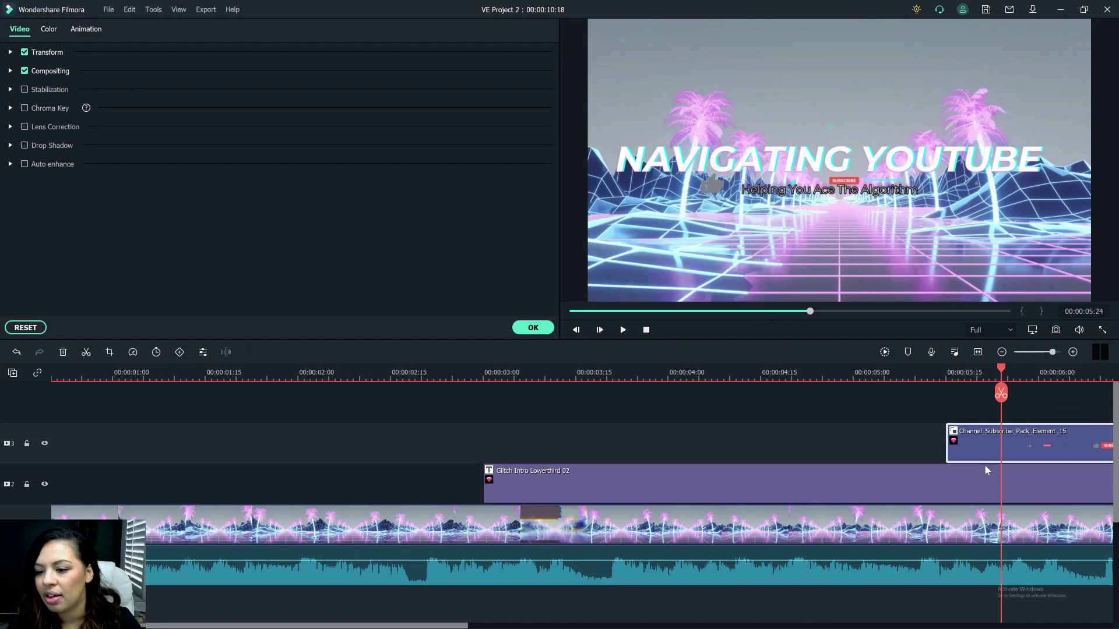
pyautogui.moveTo(1001, 378); pyautogui.dragTo(1100, 379)
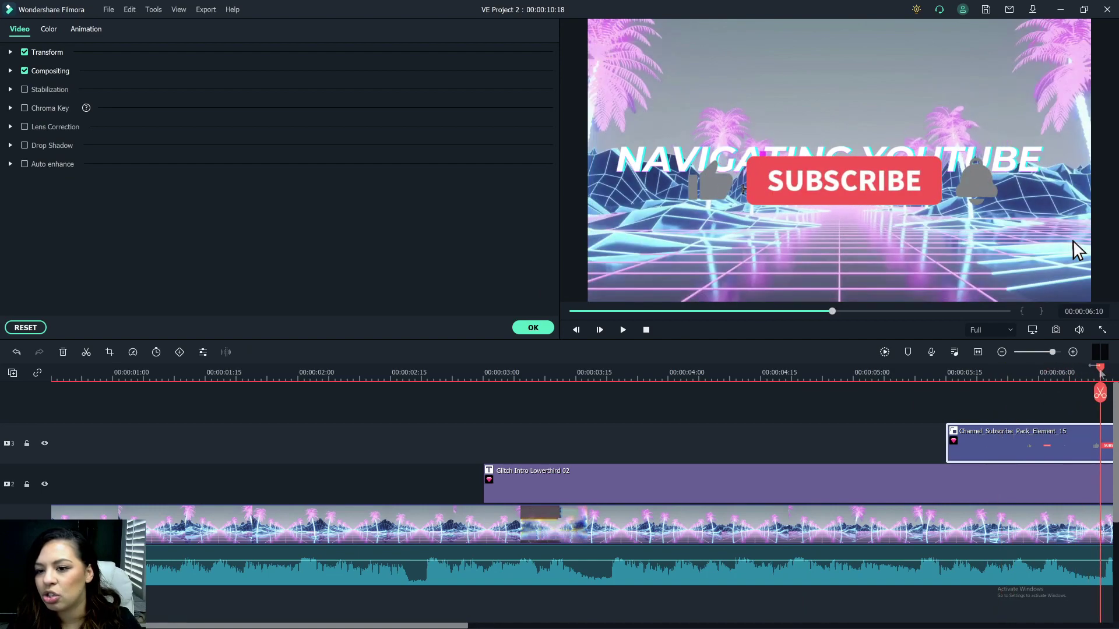
pyautogui.moveTo(864, 158); pyautogui.dragTo(864, 106)
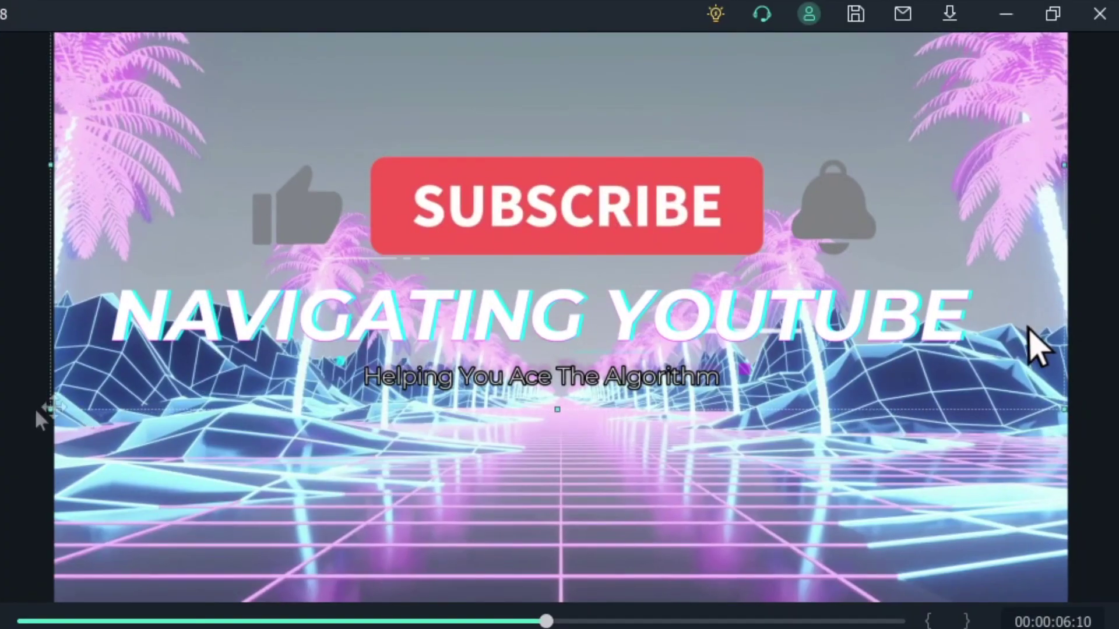
# Shrink the subscribe graphic and center it just above the NAVIGATING YOUTUBE title.
pyautogui.moveTo(778, 101); pyautogui.dragTo(778, 164)
pyautogui.moveTo(438, 324); pyautogui.dragTo(412, 290)
pyautogui.moveTo(17, 494); pyautogui.dragTo(802, 116)
pyautogui.moveTo(931, 77); pyautogui.dragTo(577, 258)
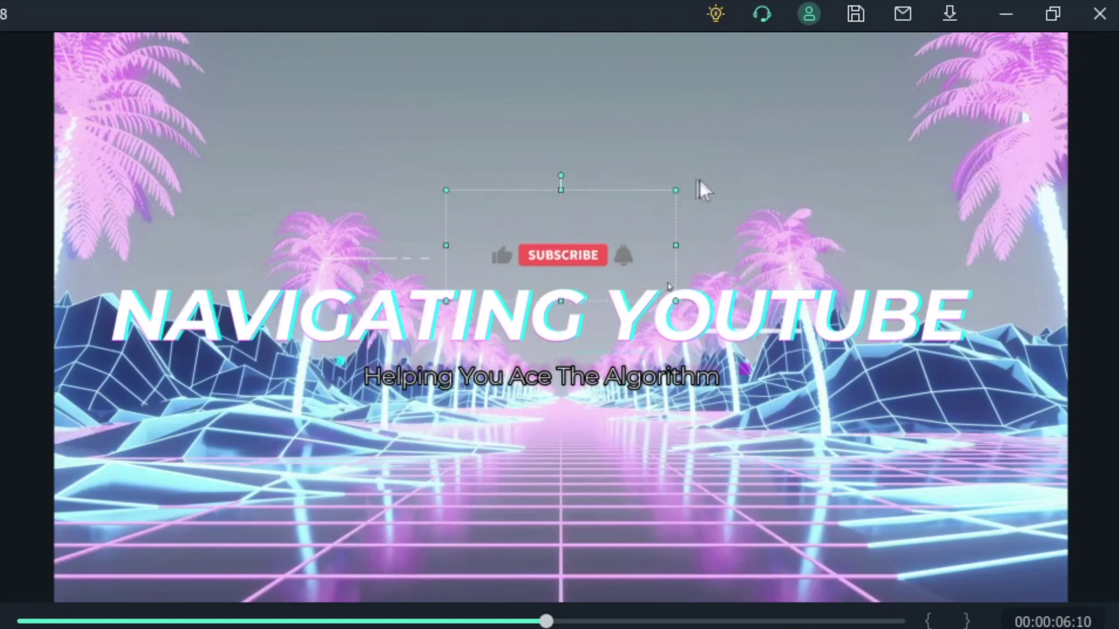
pyautogui.moveTo(676, 189); pyautogui.dragTo(761, 147)
pyautogui.moveTo(644, 220); pyautogui.dragTo(618, 225)
pyautogui.click(522, 530)
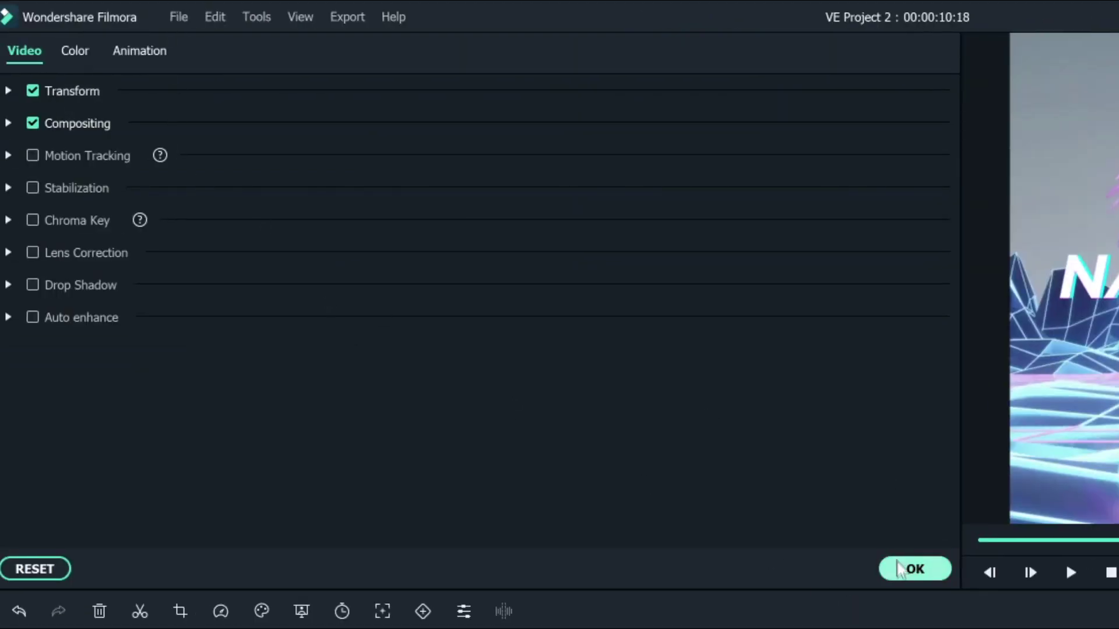
# Add the Mouse click sound effect to the audio track beneath the subscribe element.
pyautogui.click(912, 569)
pyautogui.click(93, 68)
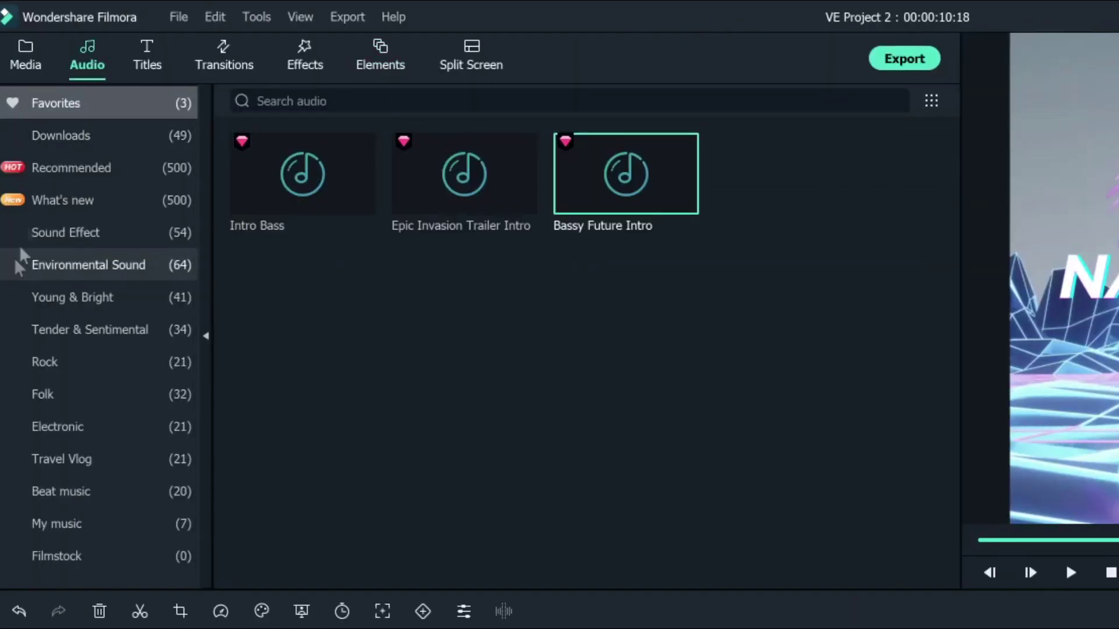
pyautogui.click(45, 232)
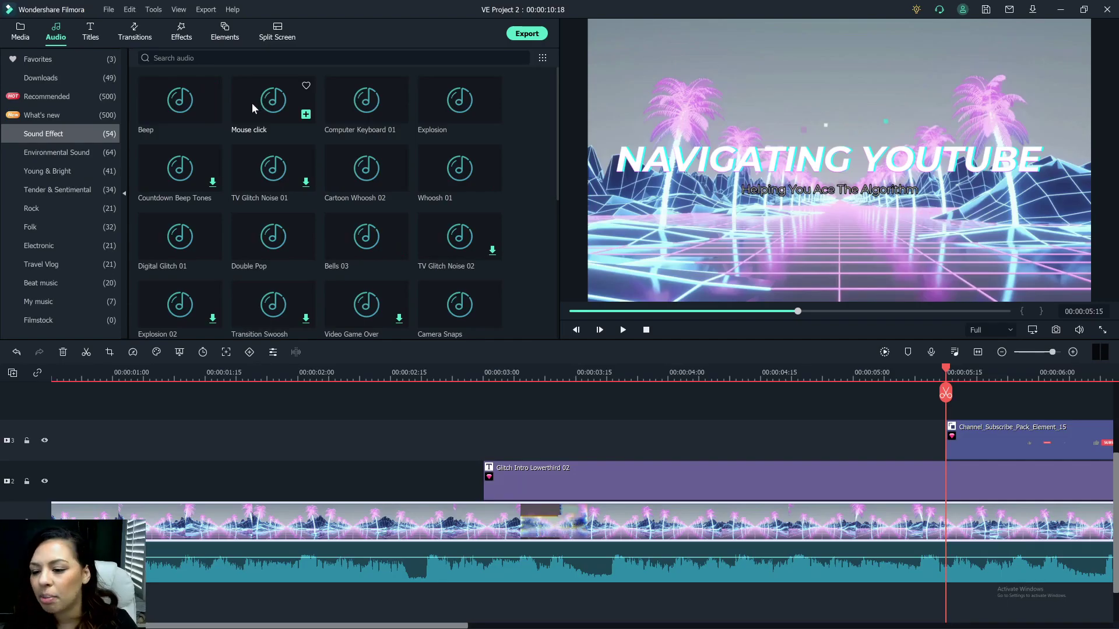
pyautogui.moveTo(252, 102); pyautogui.dragTo(958, 604)
pyautogui.moveTo(1052, 352); pyautogui.dragTo(1047, 352)
pyautogui.moveTo(394, 554); pyautogui.dragTo(371, 585)
# Add a second Mouse click sound effect and space the two clips under the subscribe element's cursor clicks.
pyautogui.moveTo(244, 101); pyautogui.dragTo(596, 527)
pyautogui.moveTo(431, 546); pyautogui.dragTo(551, 547)
pyautogui.click(595, 551)
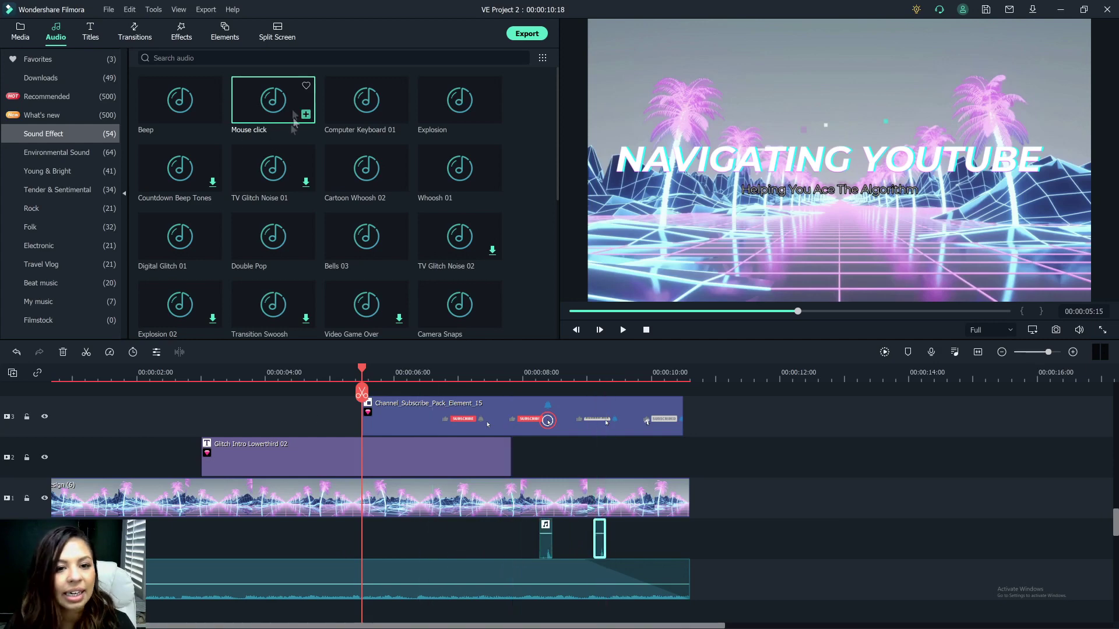
# Insert the Bells 03 sound effect beneath the subscribe element, split it at 00:00:08:03 and delete the remainder.
pyautogui.moveTo(368, 239); pyautogui.dragTo(404, 515)
pyautogui.moveTo(362, 370); pyautogui.dragTo(455, 395)
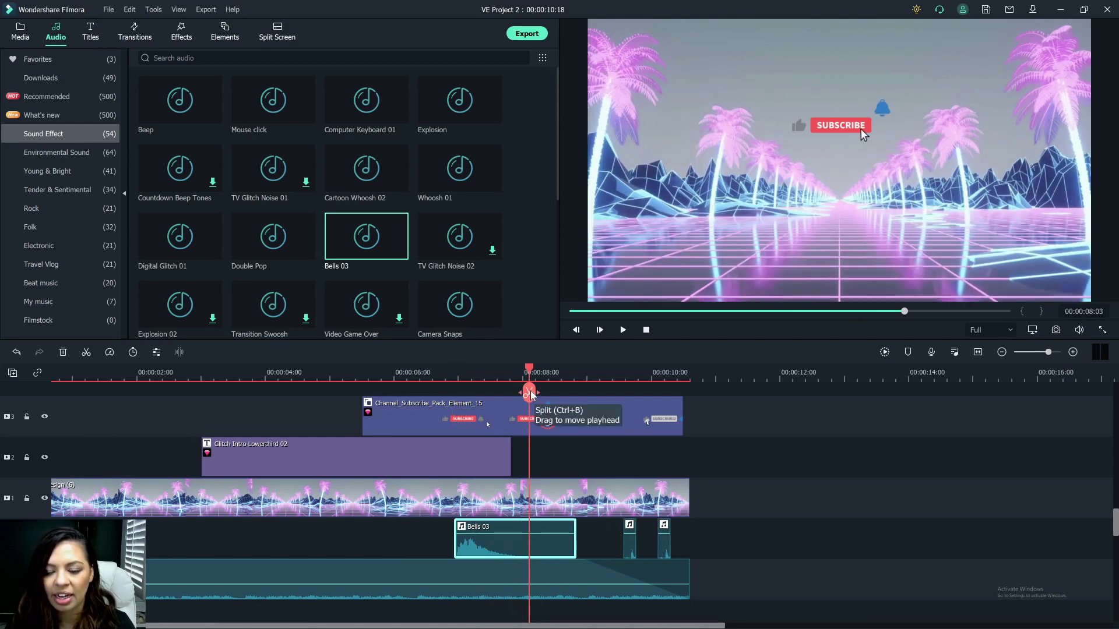
pyautogui.click(531, 378)
pyautogui.click(529, 377)
pyautogui.click(530, 392)
pyautogui.press('Delete')
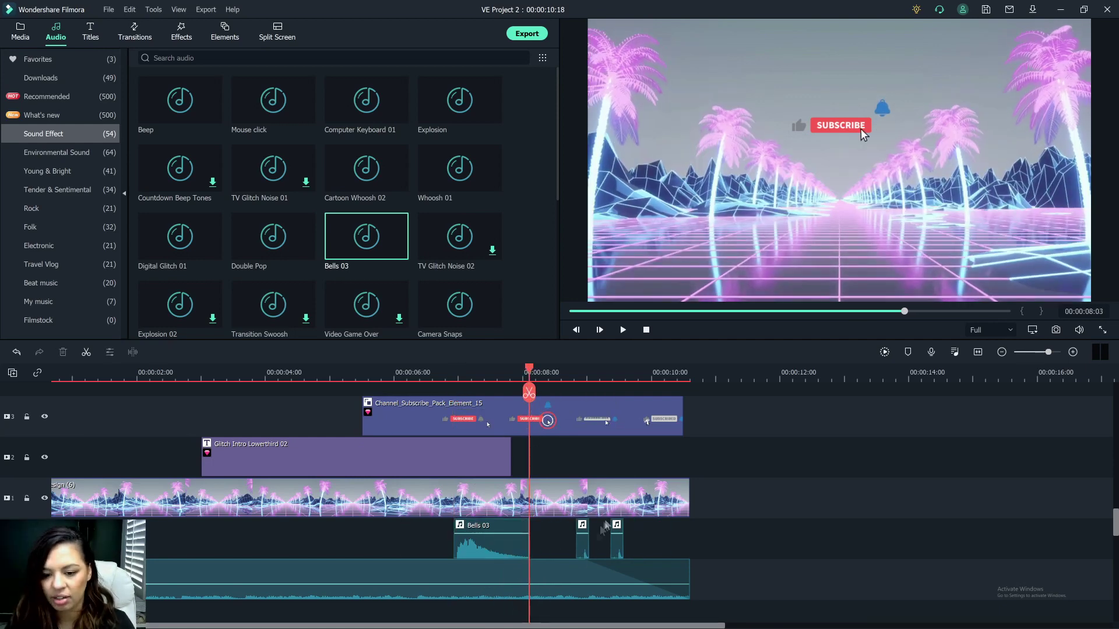
# Move the first Mouse click clip to line up with the cursor clicking the SUBSCRIBE button.
pyautogui.moveTo(581, 548); pyautogui.dragTo(533, 547)
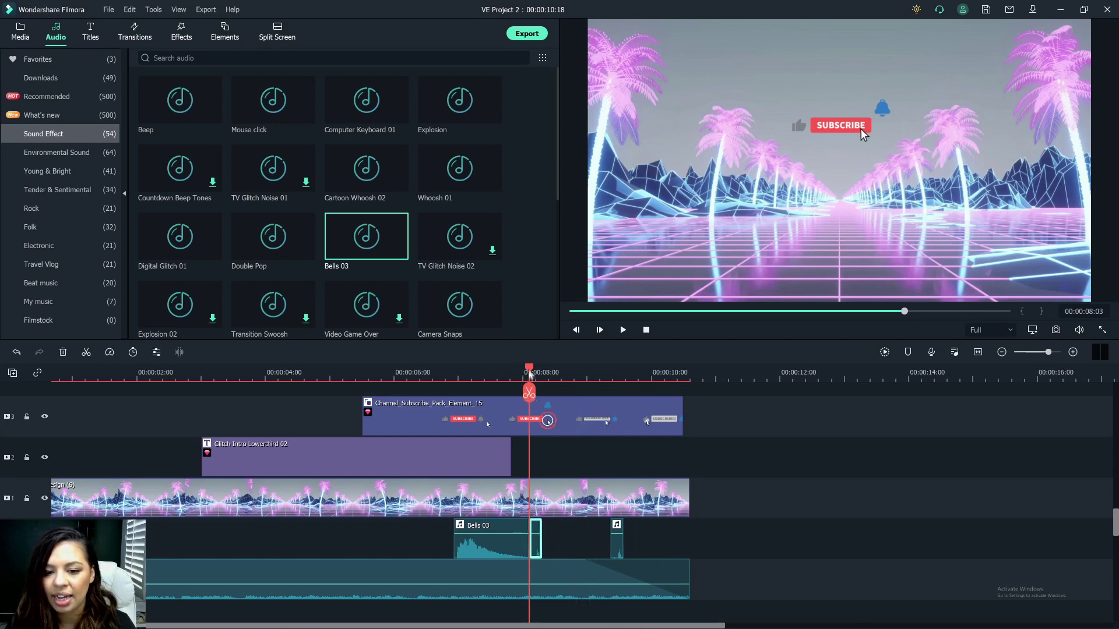
pyautogui.click(534, 373)
pyautogui.moveTo(534, 372); pyautogui.dragTo(548, 378)
pyautogui.moveTo(531, 545); pyautogui.dragTo(564, 546)
# Line up the last Mouse click clip with the cursor clicking the like icon at about 00:00:09:15 and check the timing.
pyautogui.moveTo(549, 385); pyautogui.dragTo(618, 382)
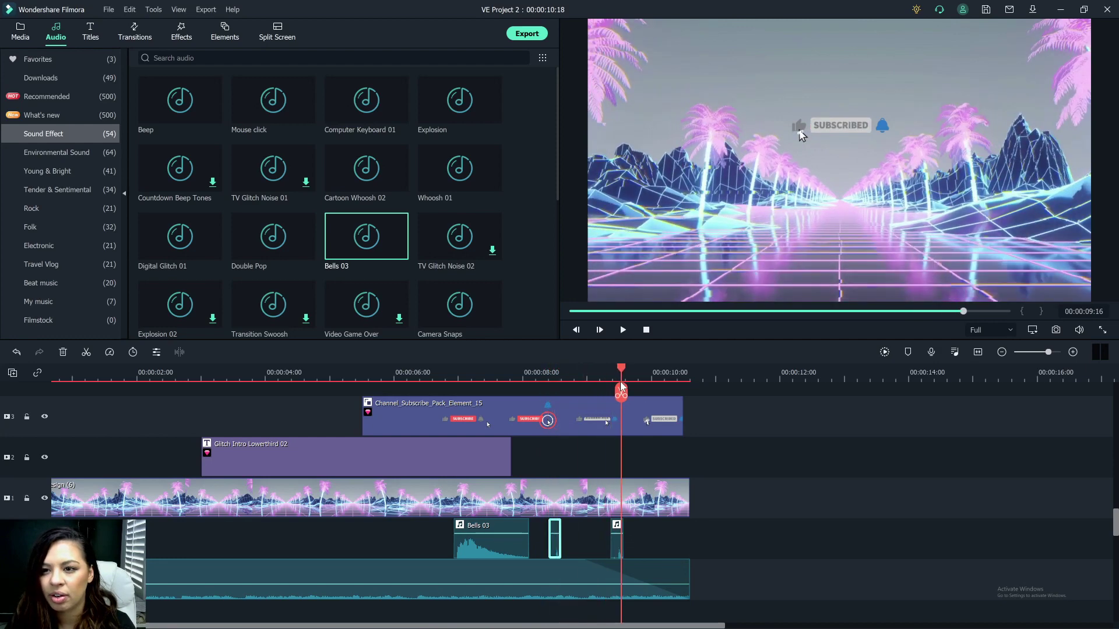
pyautogui.scroll(2, 615, 553)
pyautogui.click(613, 577)
pyautogui.moveTo(613, 577); pyautogui.dragTo(621, 577)
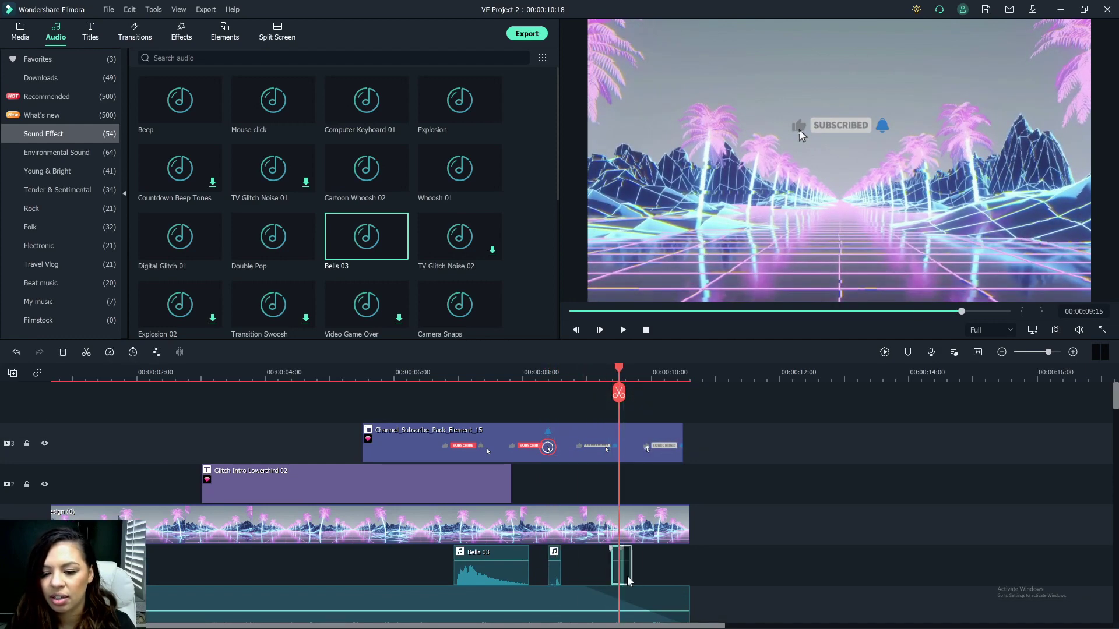
pyautogui.moveTo(621, 373); pyautogui.dragTo(471, 392)
pyautogui.click(576, 330)
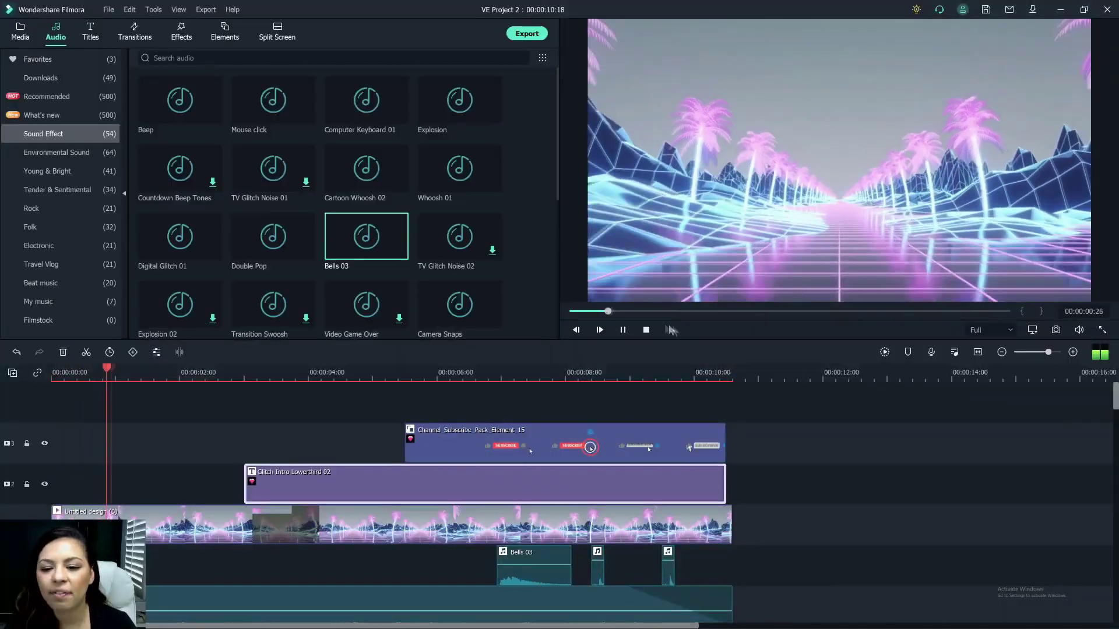
# Apply the Fade Out animation to the subscribe element and to the Glitch Intro Lowerthird 02 title.
pyautogui.press('space')
pyautogui.doubleClick(673, 445)
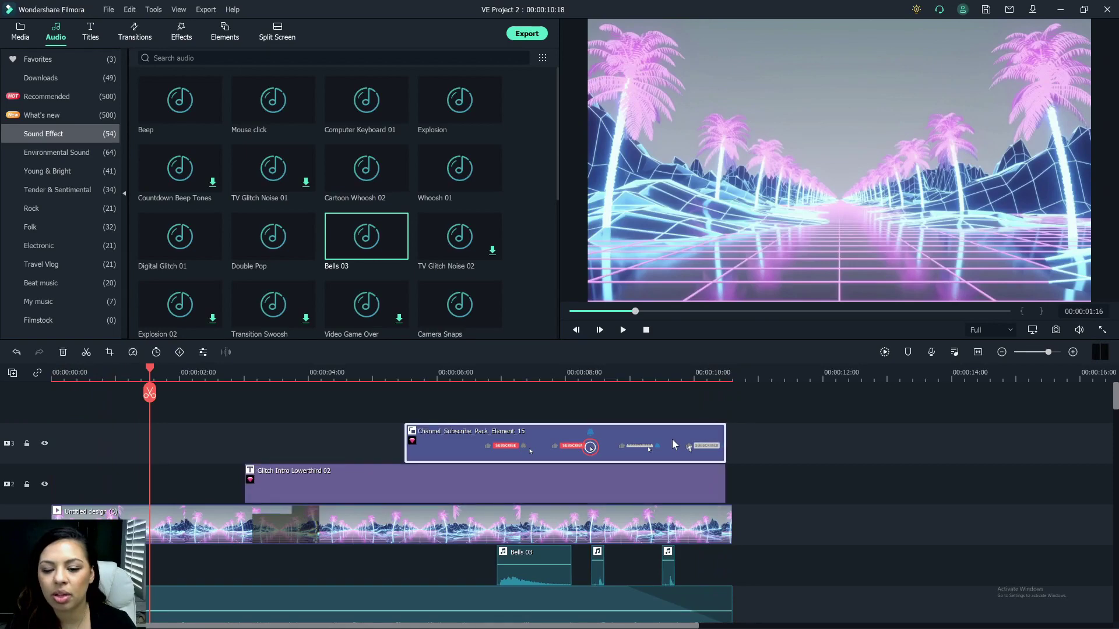
pyautogui.click(87, 29)
pyautogui.moveTo(142, 119)
pyautogui.mouseDown()
pyautogui.moveTo(607, 417)
pyautogui.moveTo(707, 443)
pyautogui.moveTo(731, 464)
pyautogui.moveTo(568, 438)
pyautogui.moveTo(694, 454)
pyautogui.mouseUp()
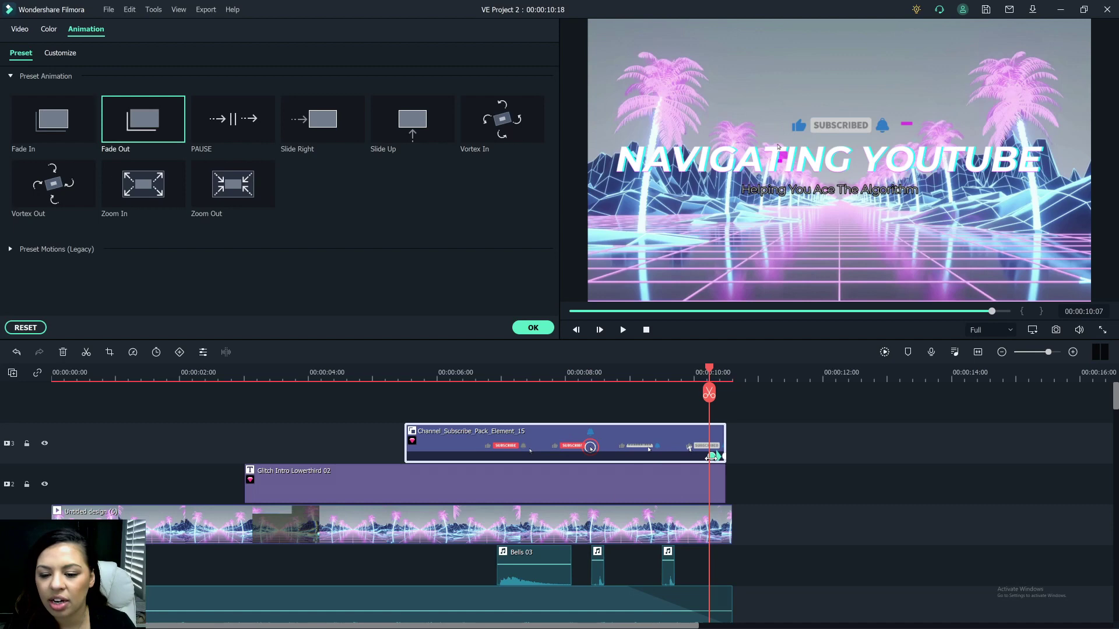
pyautogui.moveTo(143, 120); pyautogui.dragTo(711, 482)
pyautogui.click(709, 373)
pyautogui.moveTo(710, 373); pyautogui.dragTo(756, 402)
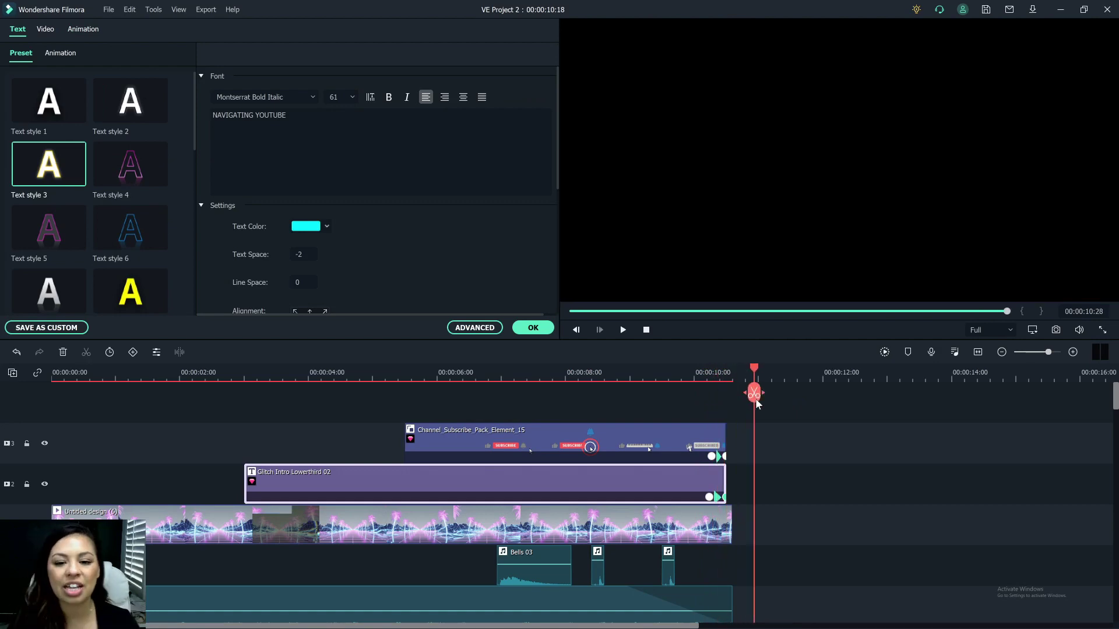
pyautogui.click(533, 327)
# Export the video under the name "Nav yt glitch intro" and open its output folder.
pyautogui.click(515, 39)
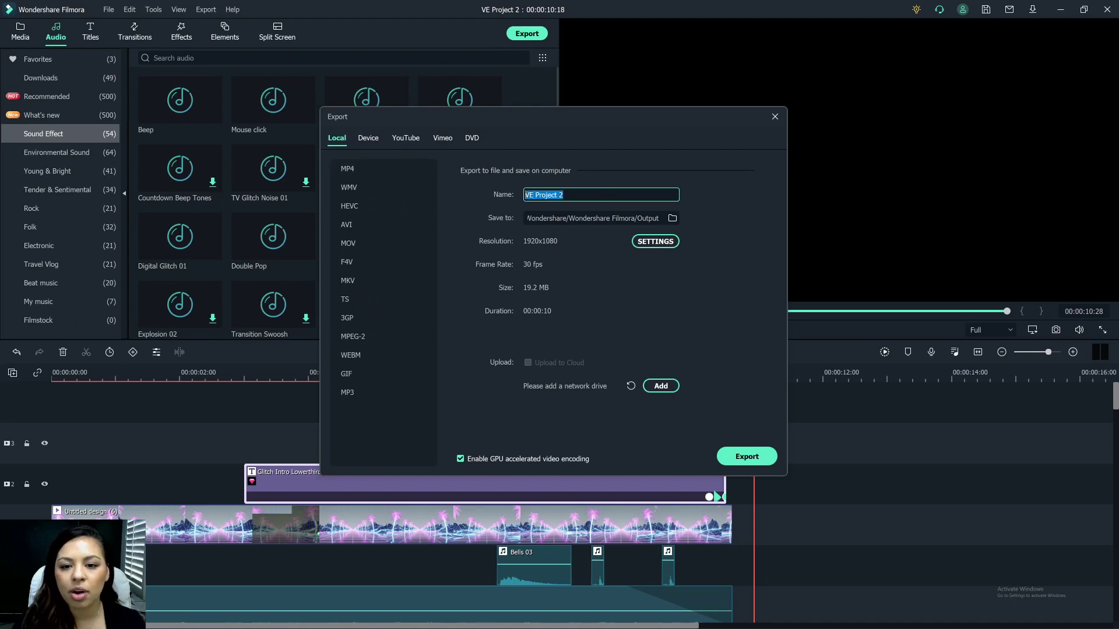
pyautogui.write('Nav yt glitch intro')
pyautogui.click(743, 459)
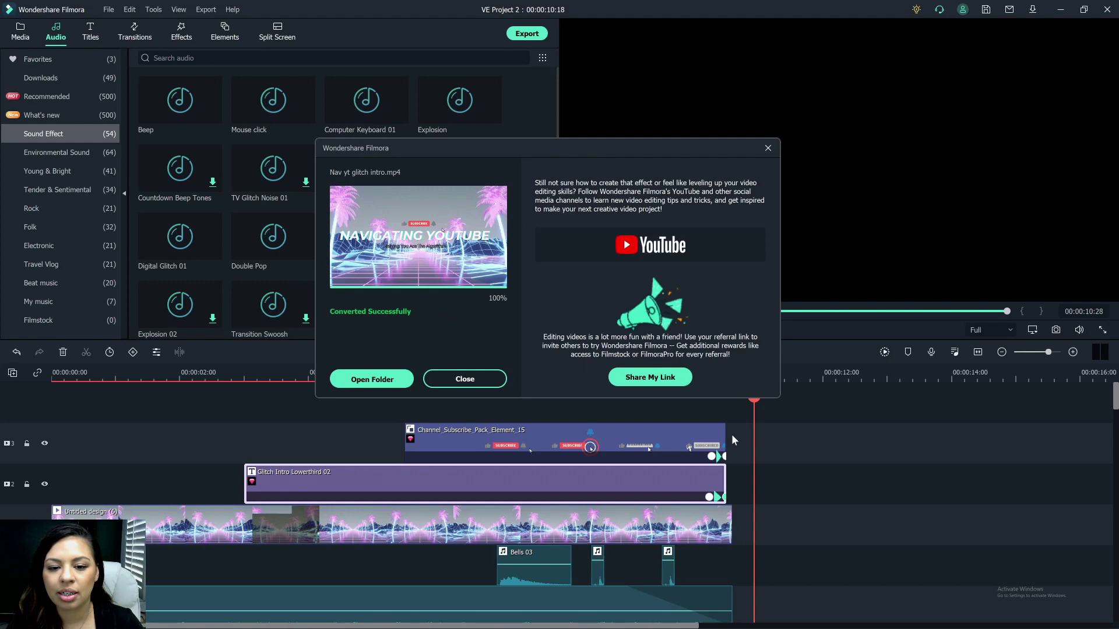
pyautogui.click(371, 379)
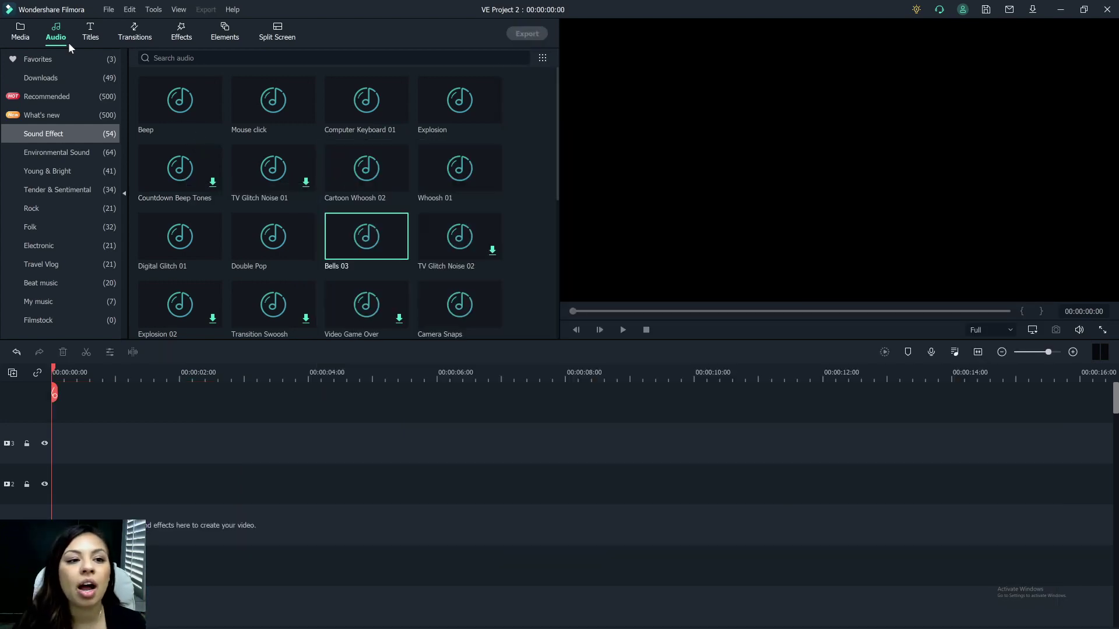
# Search the titles for "retro" and place Retro Game Intro Pack Opener 02 at the start of the empty timeline.
pyautogui.click(91, 32)
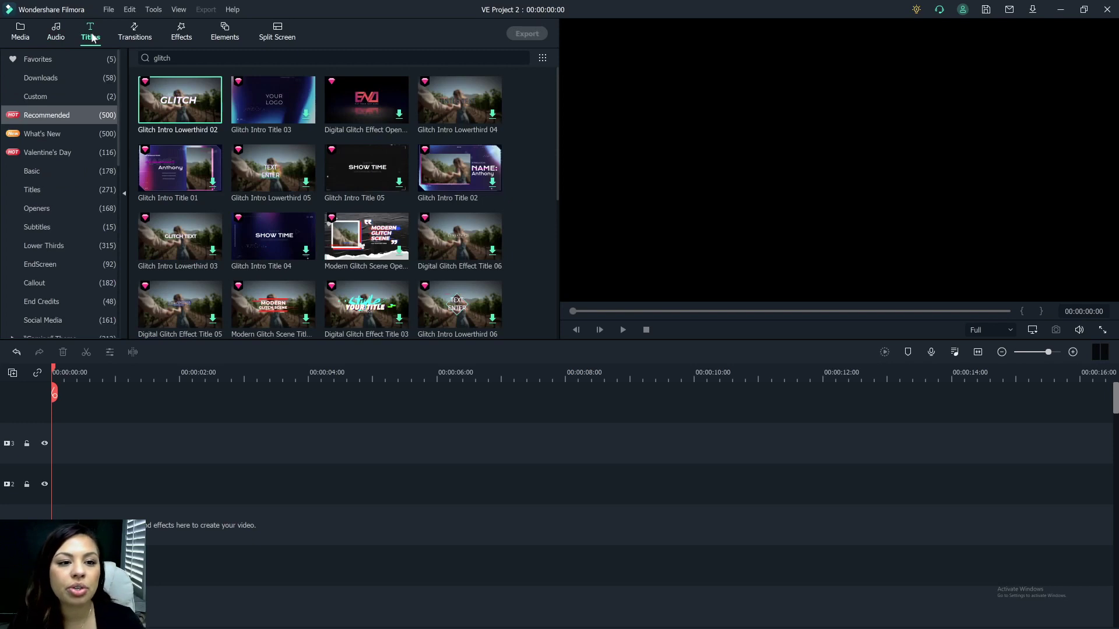
pyautogui.moveTo(268, 58); pyautogui.dragTo(145, 58)
pyautogui.press('BackSpace')
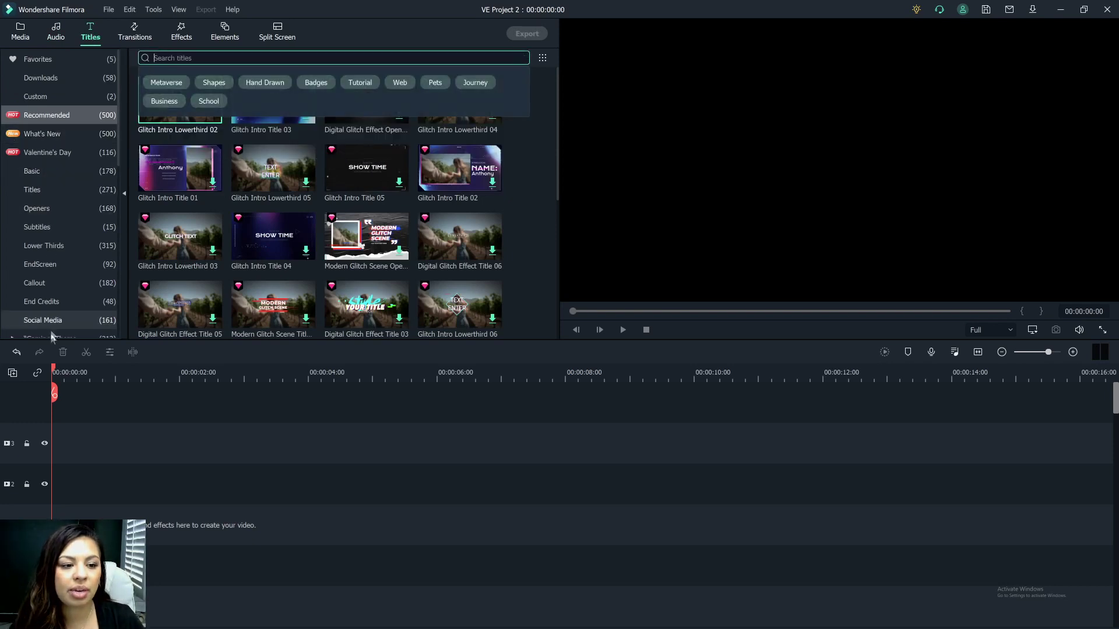
pyautogui.click(54, 138)
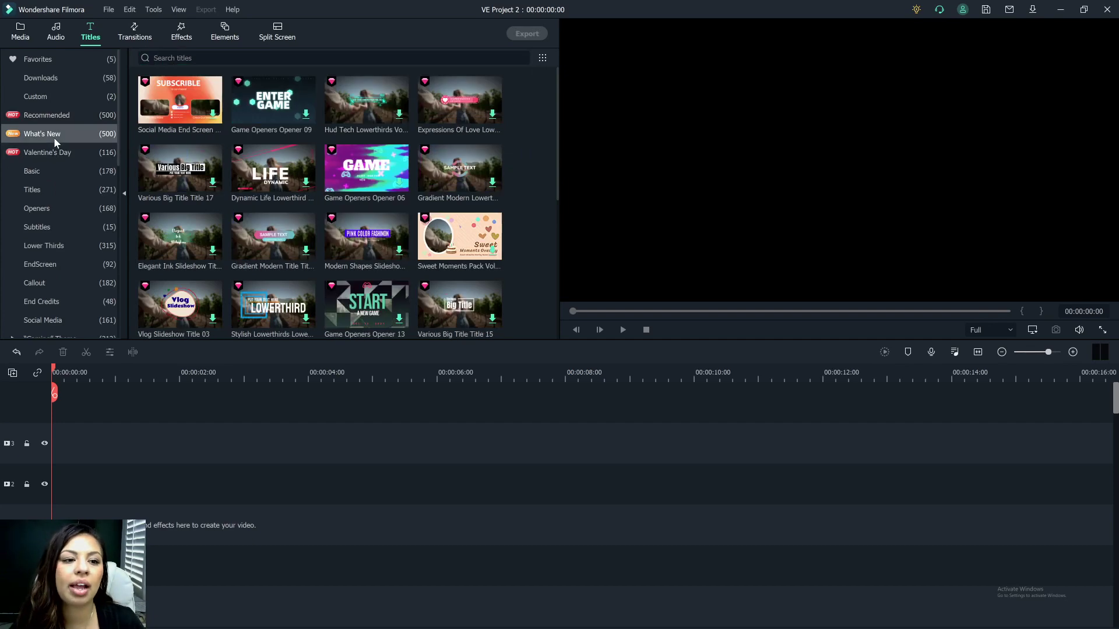
pyautogui.click(180, 58)
pyautogui.write('retro')
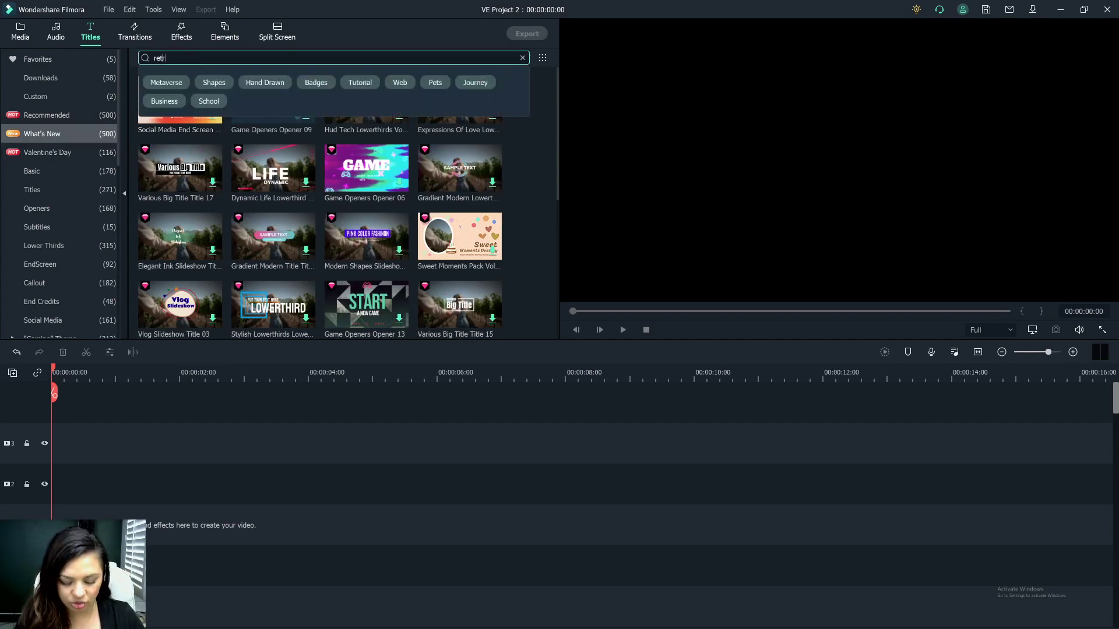
pyautogui.press('Return')
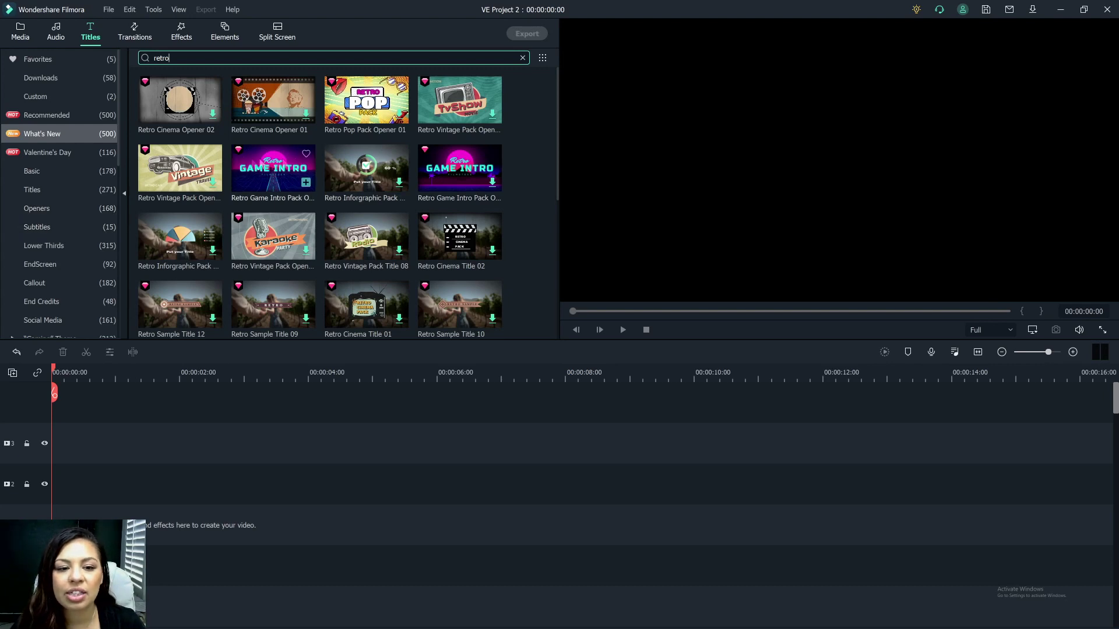
pyautogui.moveTo(497, 180); pyautogui.dragTo(44, 499)
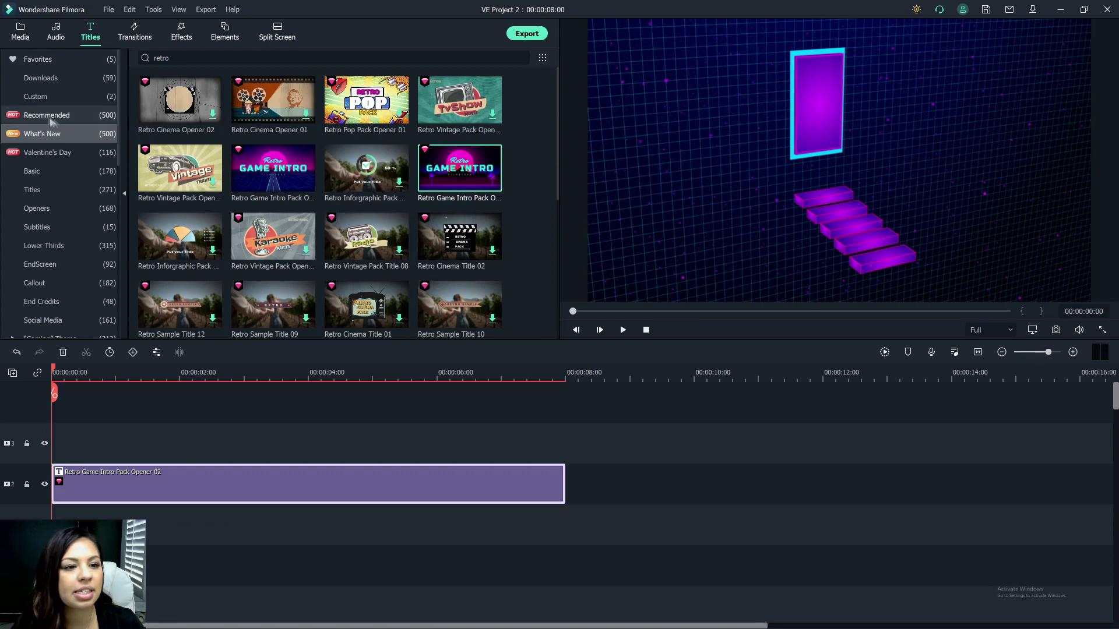
# Add the favorite track Bassy Future Intro beneath the opener, trimmed to the opener's length, with a 0.66 s fade-out.
pyautogui.click(54, 38)
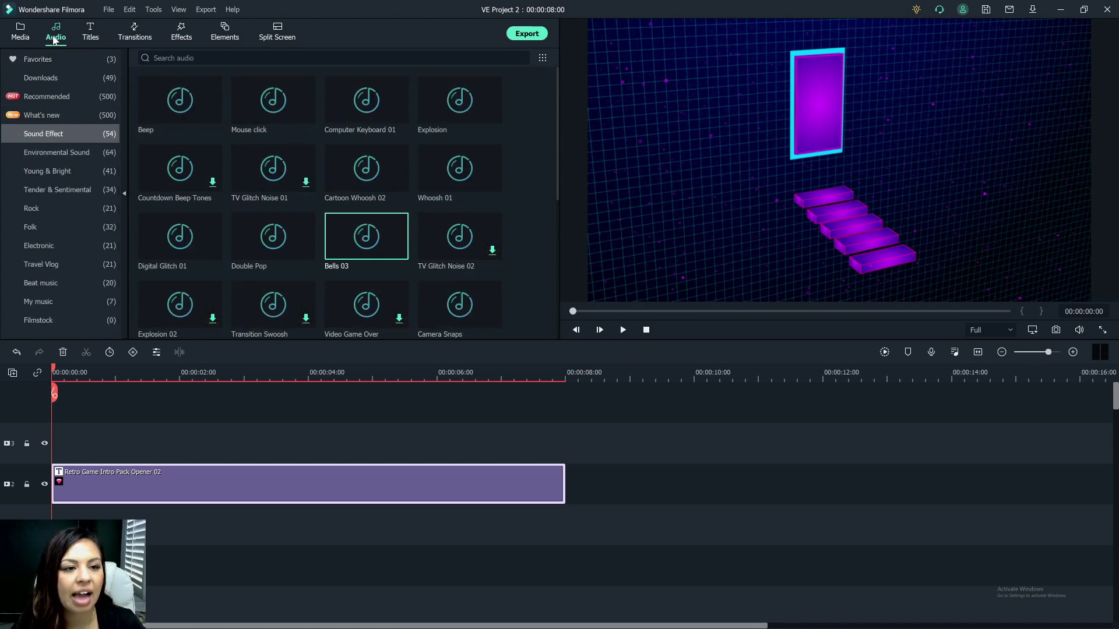
pyautogui.click(61, 58)
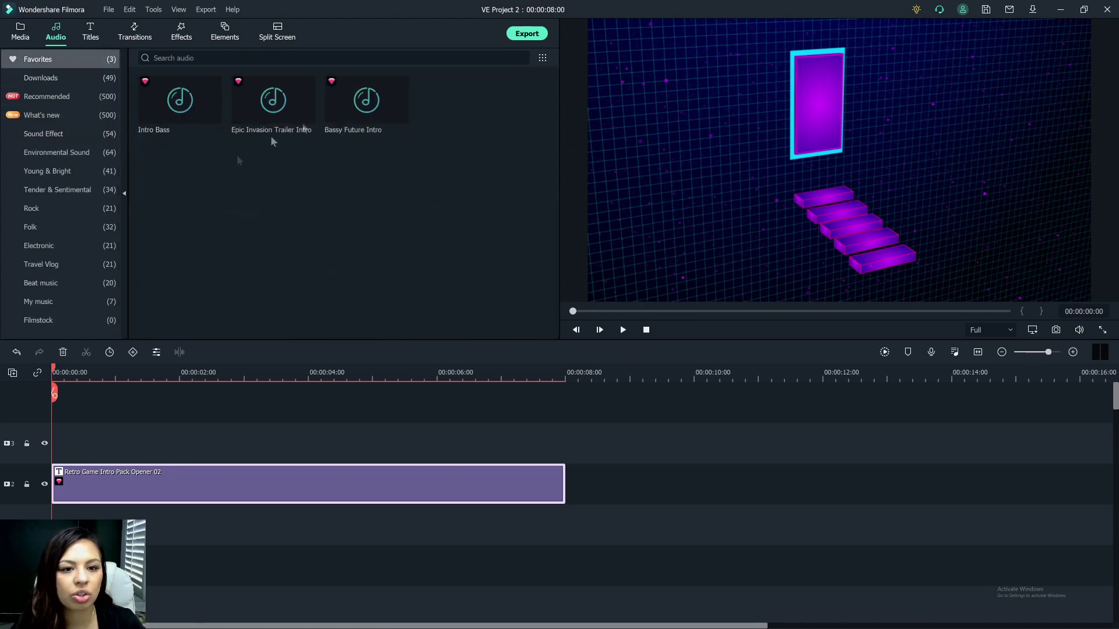
pyautogui.moveTo(366, 100); pyautogui.dragTo(87, 565)
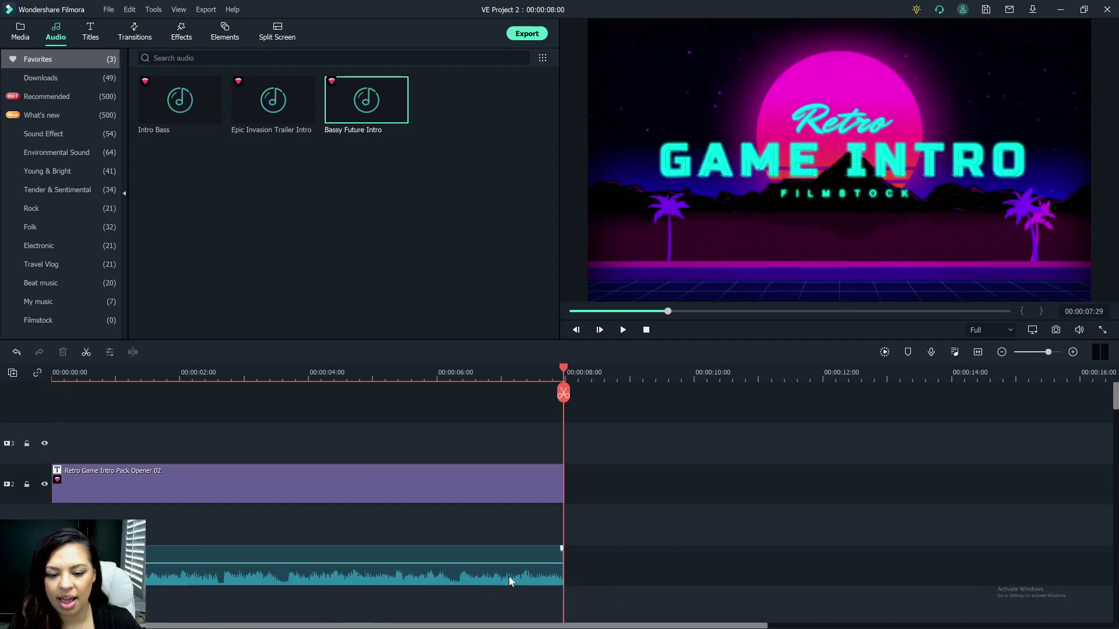
pyautogui.doubleClick(509, 581)
pyautogui.moveTo(270, 83); pyautogui.dragTo(279, 85)
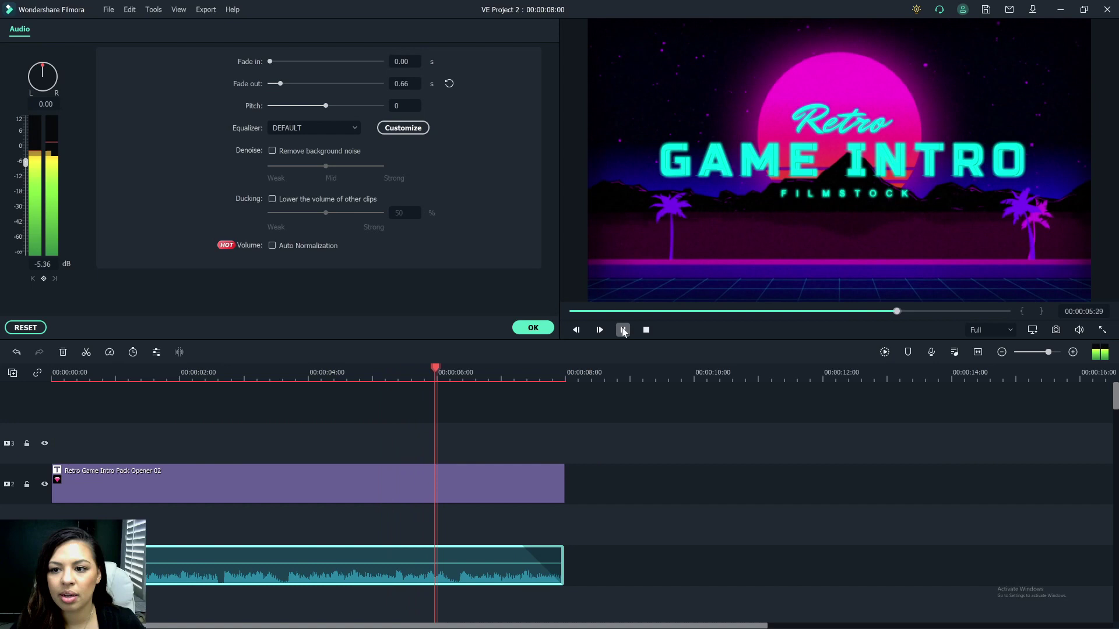
# Replace the opener's "GAME INTRO" text with "Navigating YouTube", scaled down and centred to fit within the frame.
pyautogui.doubleClick(777, 158)
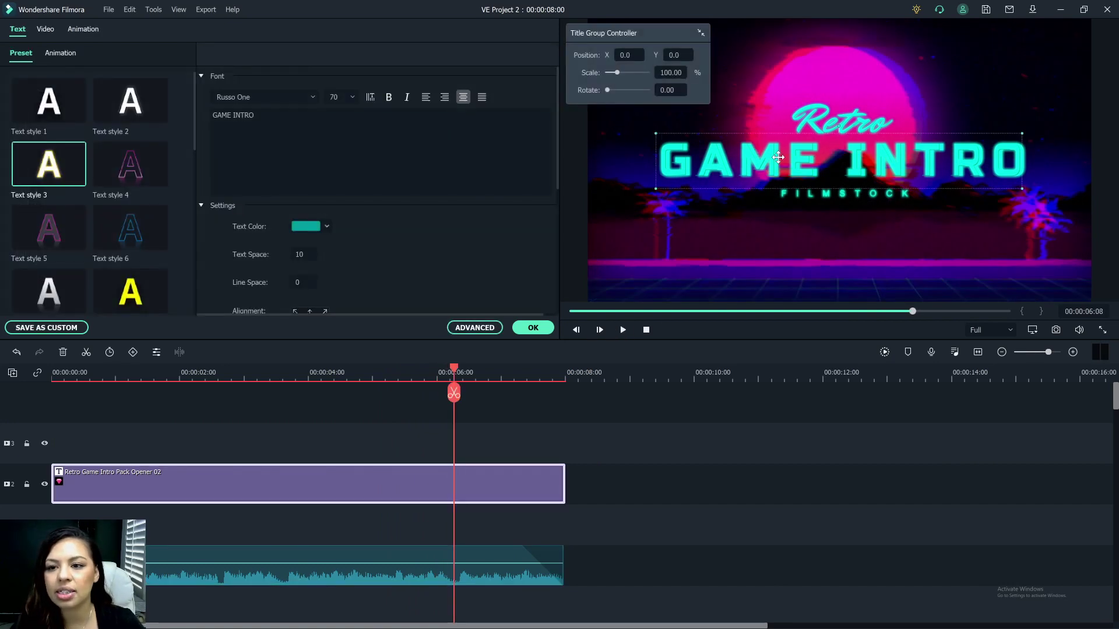
pyautogui.doubleClick(778, 157)
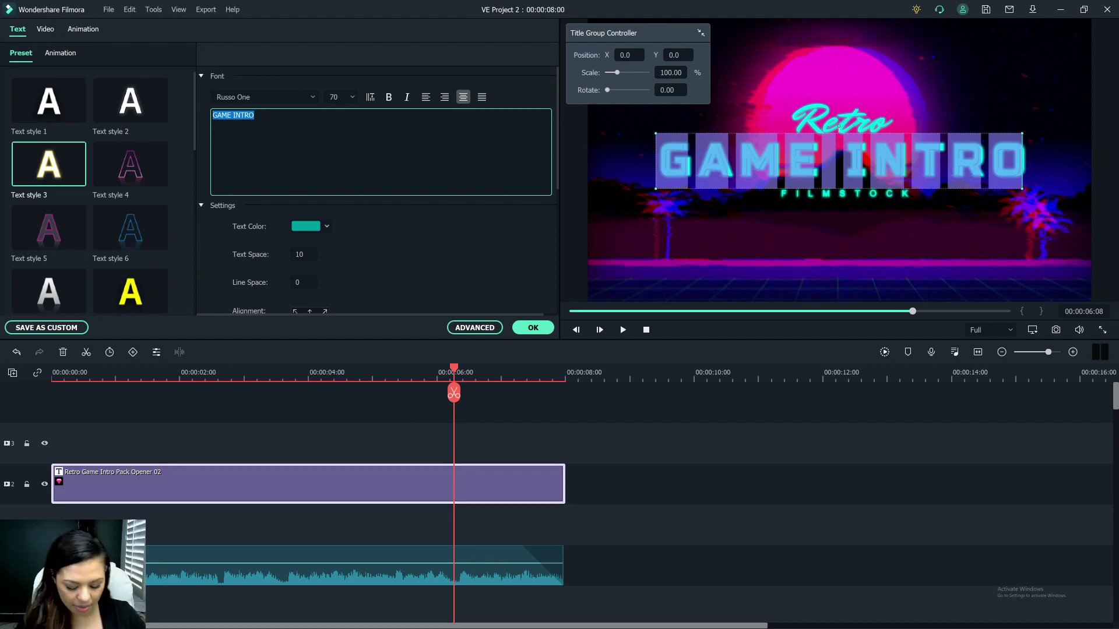
pyautogui.write('Navigating YouTube')
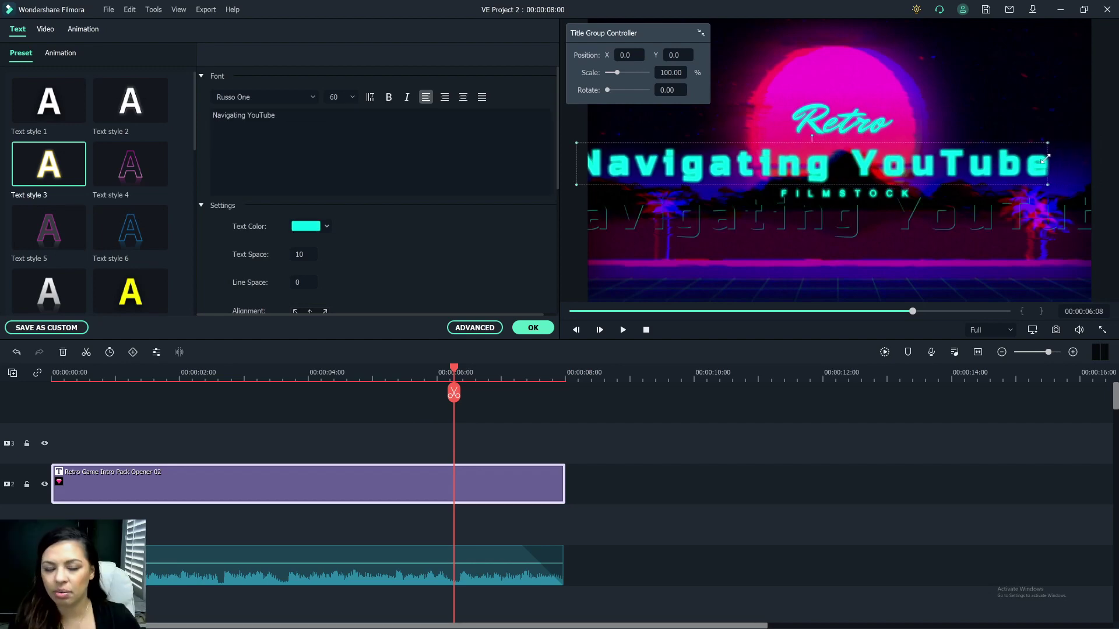
pyautogui.moveTo(1018, 163); pyautogui.dragTo(971, 171)
pyautogui.moveTo(833, 169); pyautogui.dragTo(861, 163)
pyautogui.click(689, 234)
pyautogui.click(698, 170)
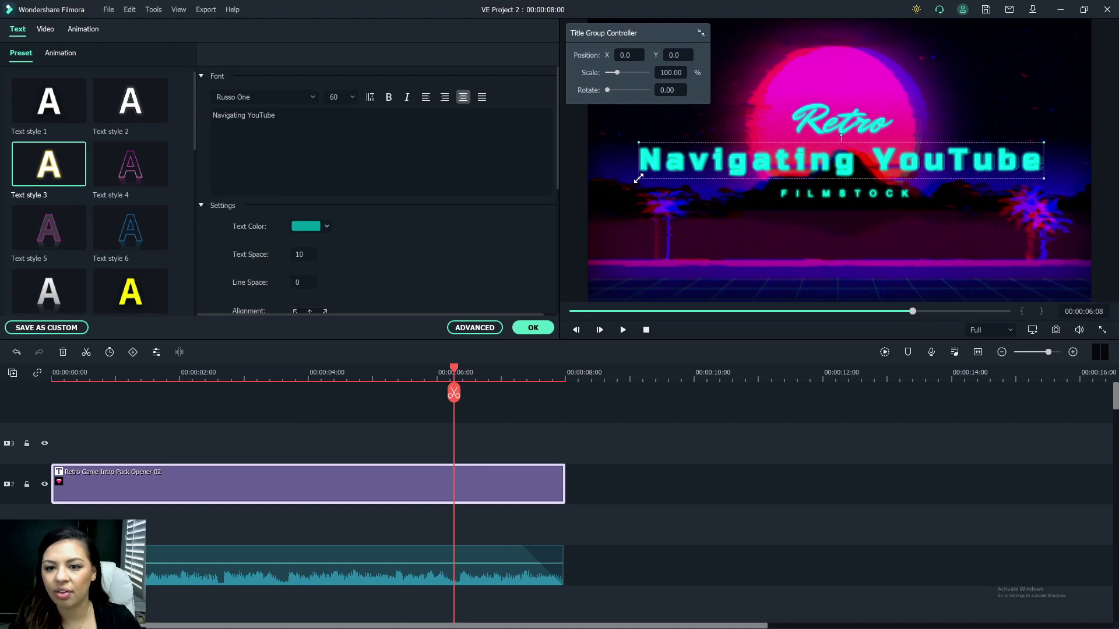
# Replace the opener's "FILMSTOCK" text with the tagline "Helping You Ace The Algorithm".
pyautogui.click(804, 193)
pyautogui.doubleClick(805, 197)
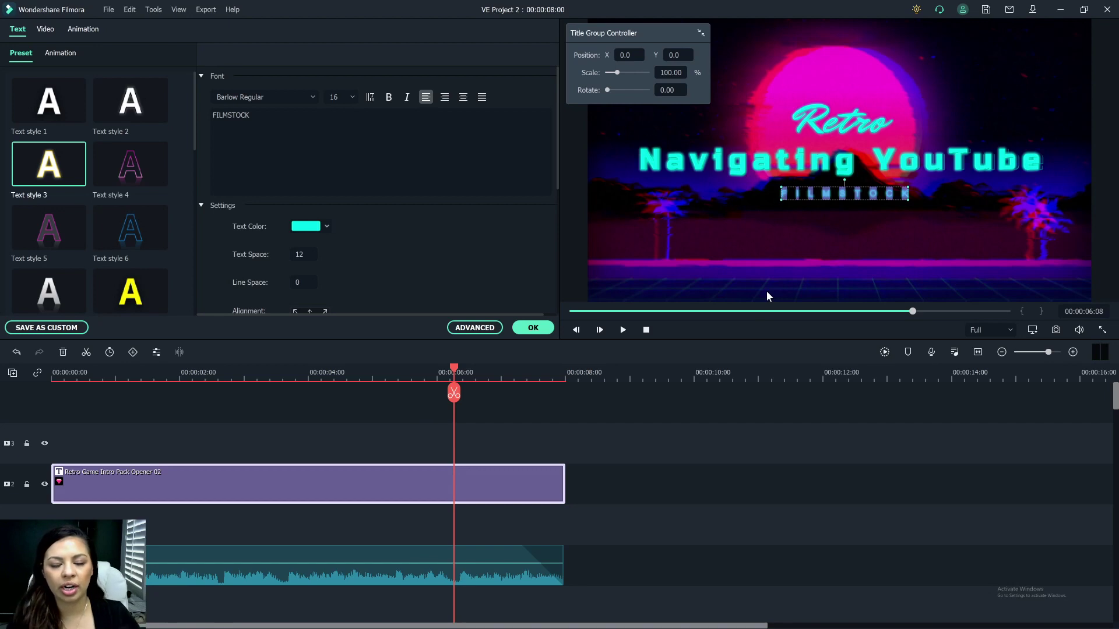
pyautogui.write('Helping You Ace The Algorithm')
# Change the "Retro" text to "Navigating", shorten the main line to a centred "YouTube", and accept the title edits.
pyautogui.click(826, 133)
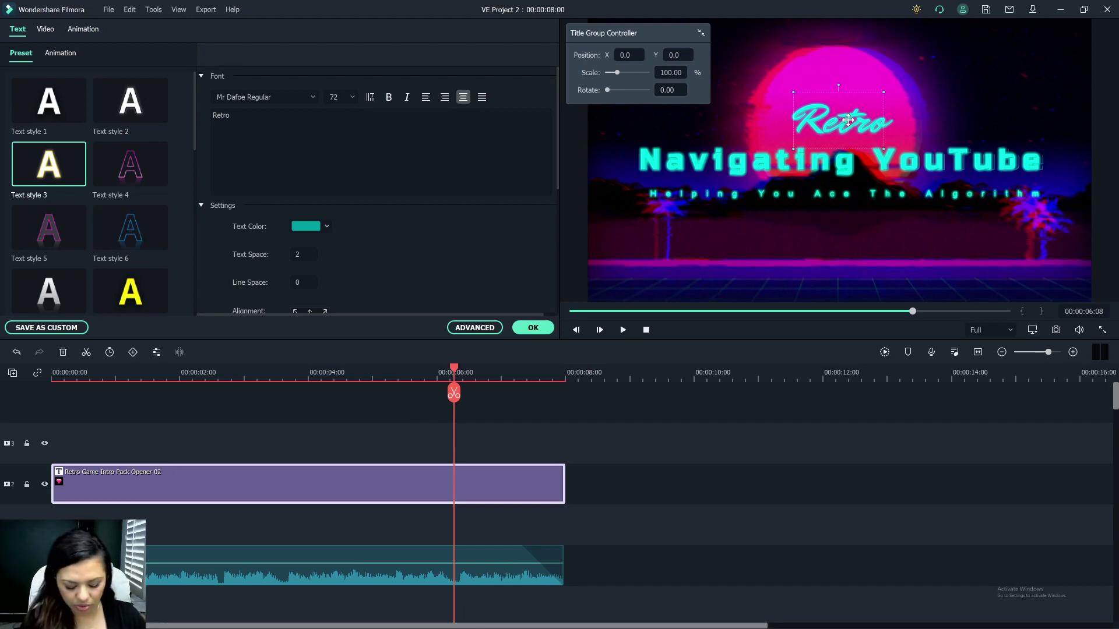
pyautogui.click(233, 114)
pyautogui.hotkey('ctrl', 'a')
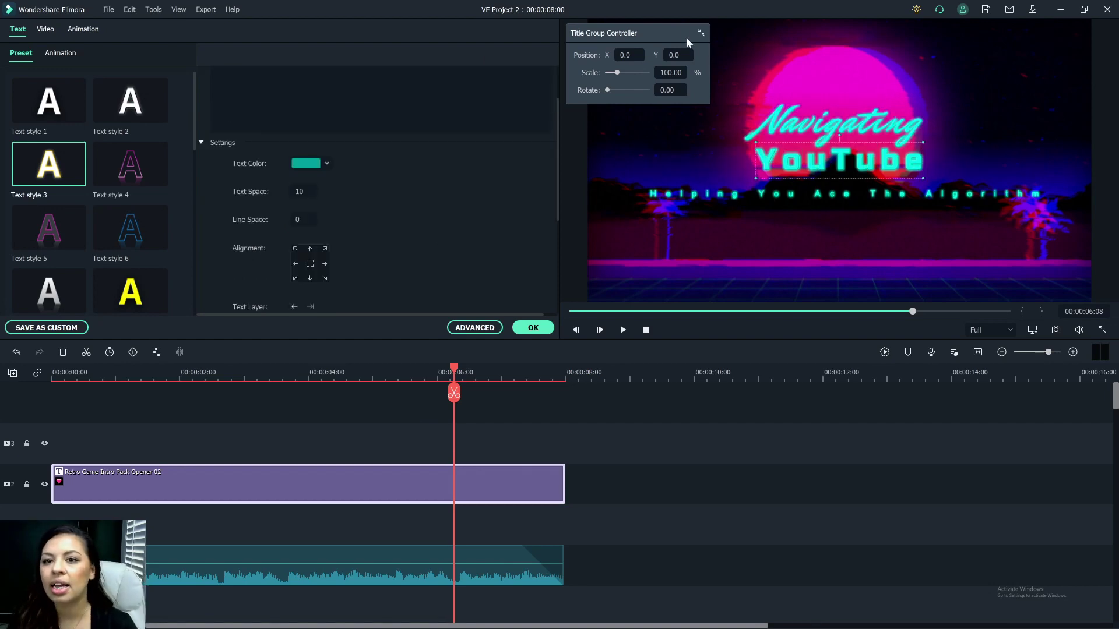
pyautogui.moveTo(686, 37); pyautogui.dragTo(677, 38)
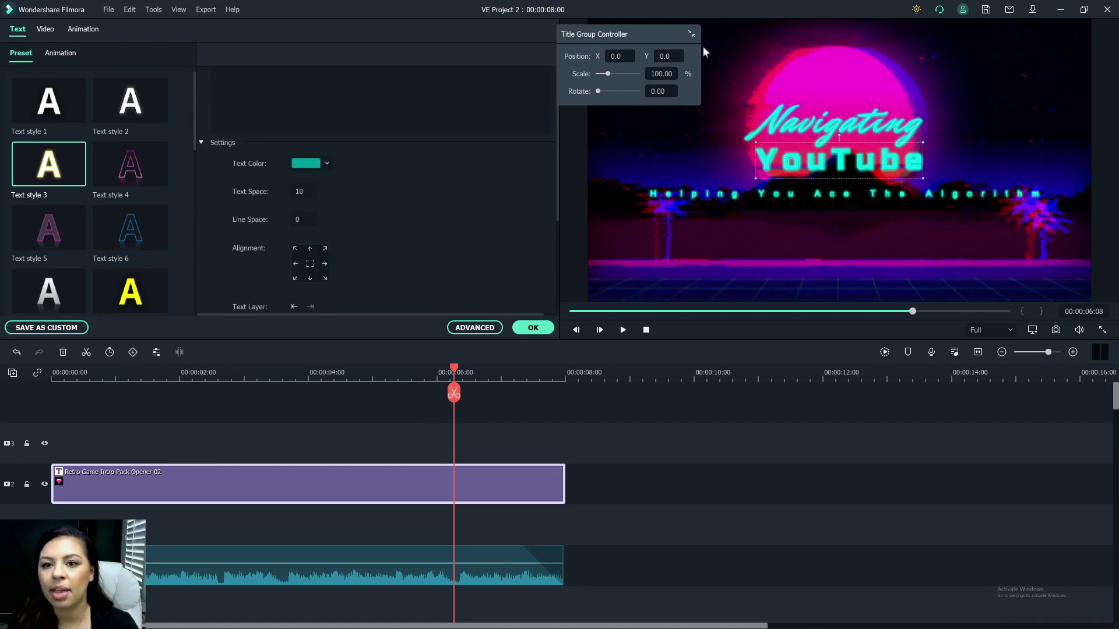
pyautogui.click(533, 328)
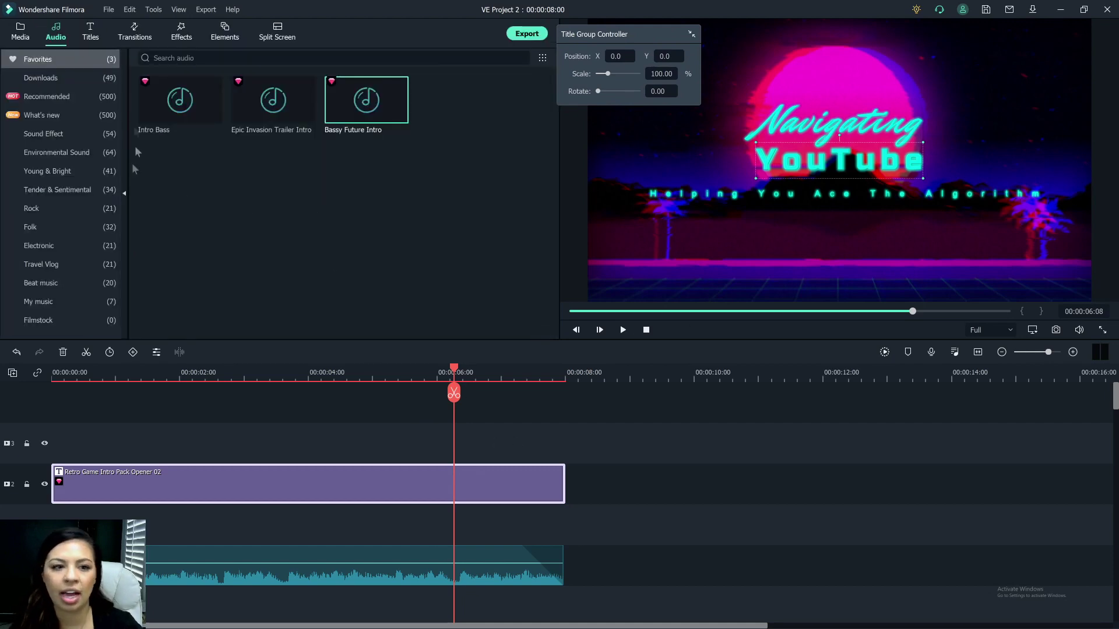
# Place the favorite Channel_Subscribe_Pack element on the track above the opener from about 3 s, shortened and scaled down below the tagline.
pyautogui.click(225, 32)
pyautogui.moveTo(179, 99); pyautogui.dragTo(460, 451)
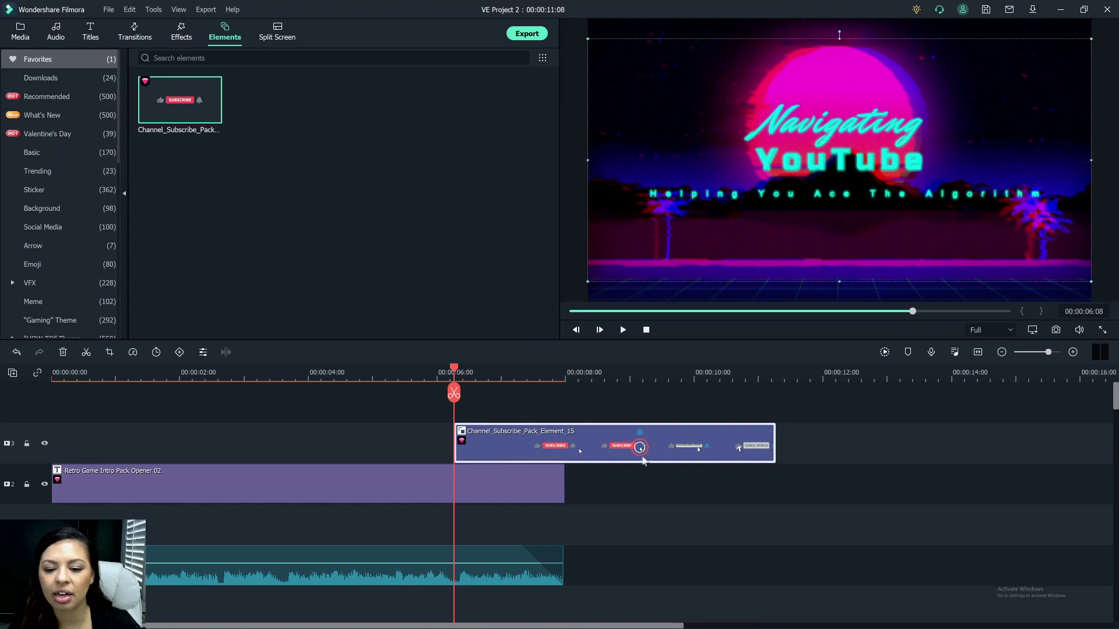
pyautogui.moveTo(643, 461); pyautogui.dragTo(276, 499)
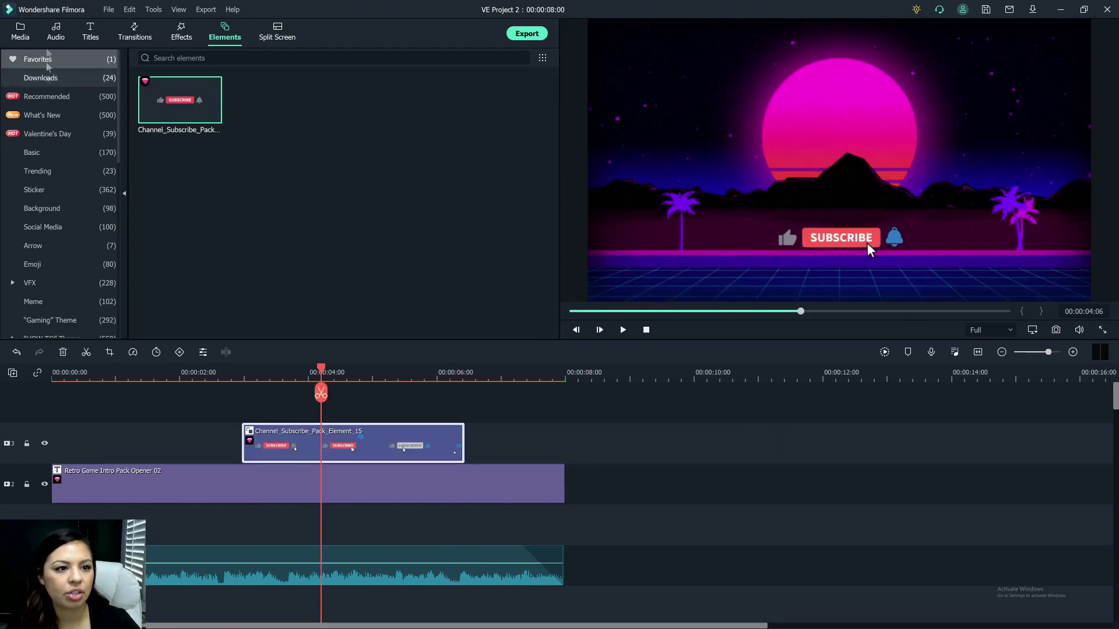
# Add the Bells 03 sound effect at the subscribe element's start and two Mouse click effects beneath its later parts.
pyautogui.click(55, 32)
pyautogui.click(36, 133)
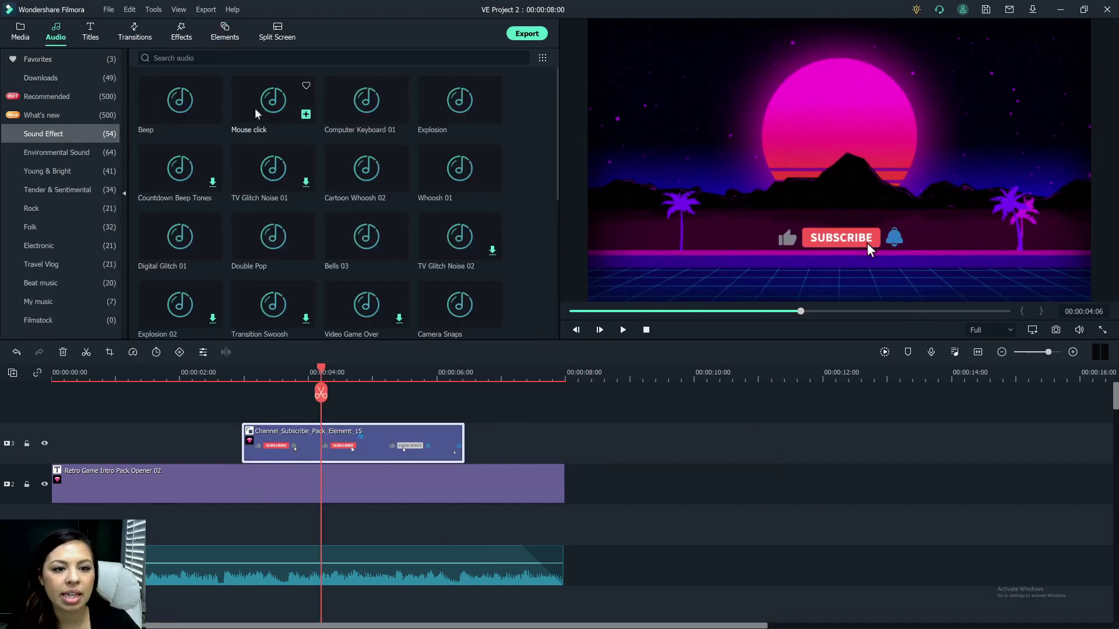
pyautogui.moveTo(268, 121); pyautogui.dragTo(402, 605)
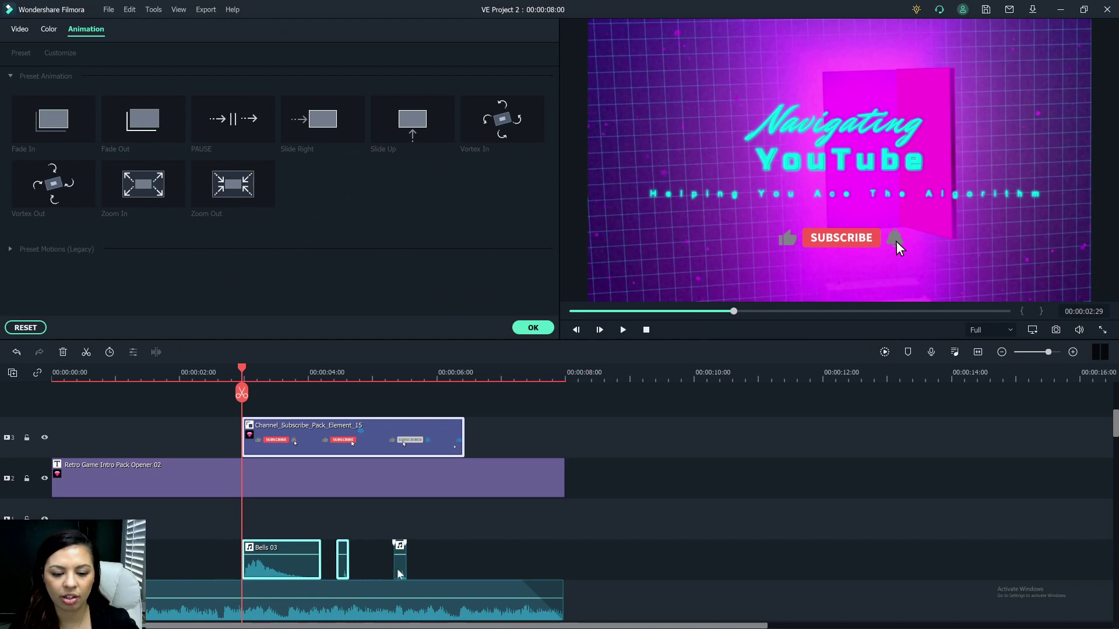
# Shift the subscribe element and its three sound effects together to end just before the opener's end, and return the playhead to the start.
pyautogui.doubleClick(400, 559)
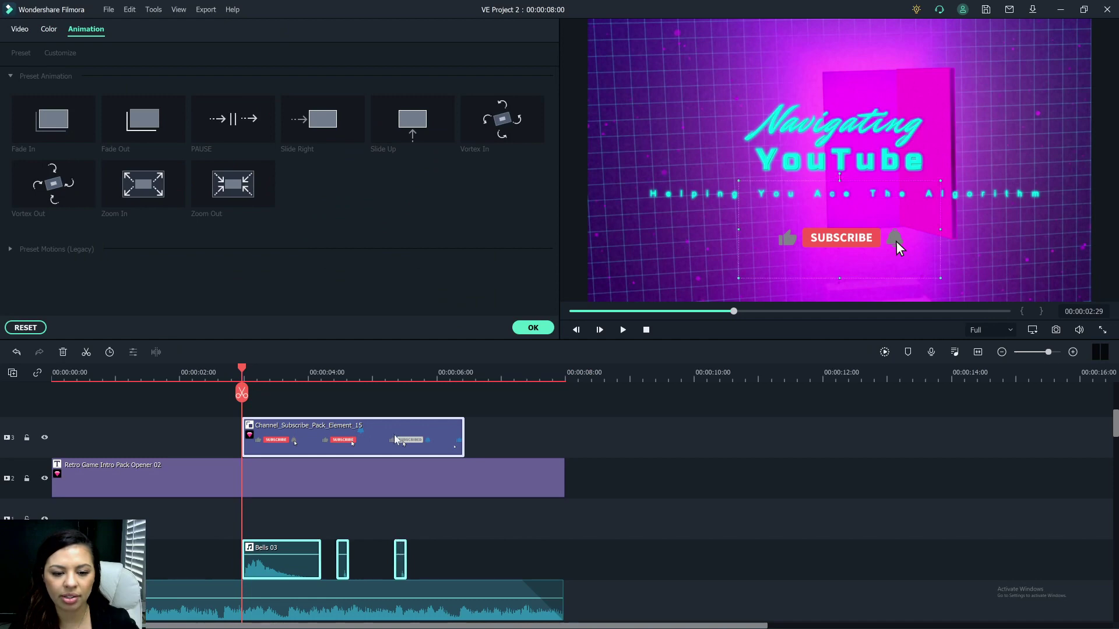
pyautogui.moveTo(376, 447); pyautogui.dragTo(470, 450)
pyautogui.doubleClick(555, 484)
pyautogui.moveTo(243, 378); pyautogui.dragTo(309, 412)
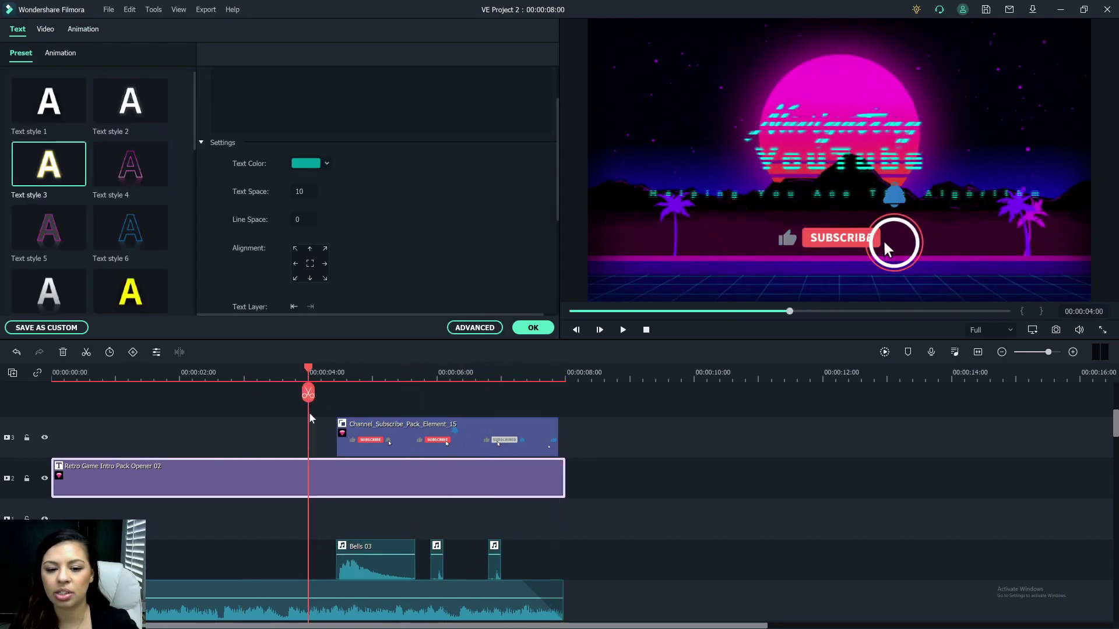
pyautogui.click(310, 413)
pyautogui.click(645, 330)
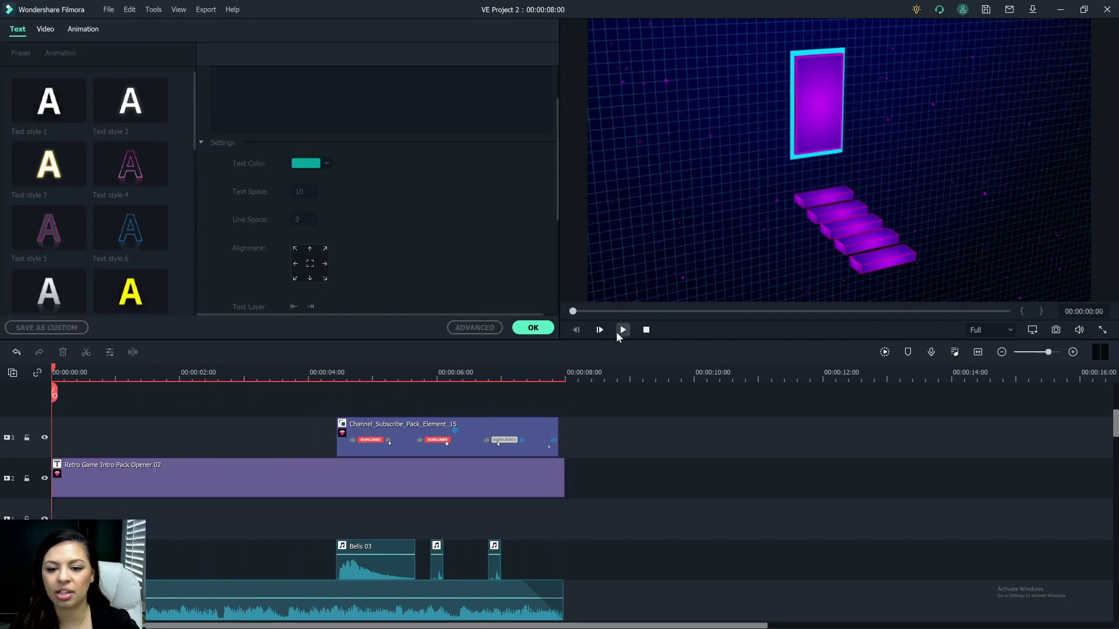